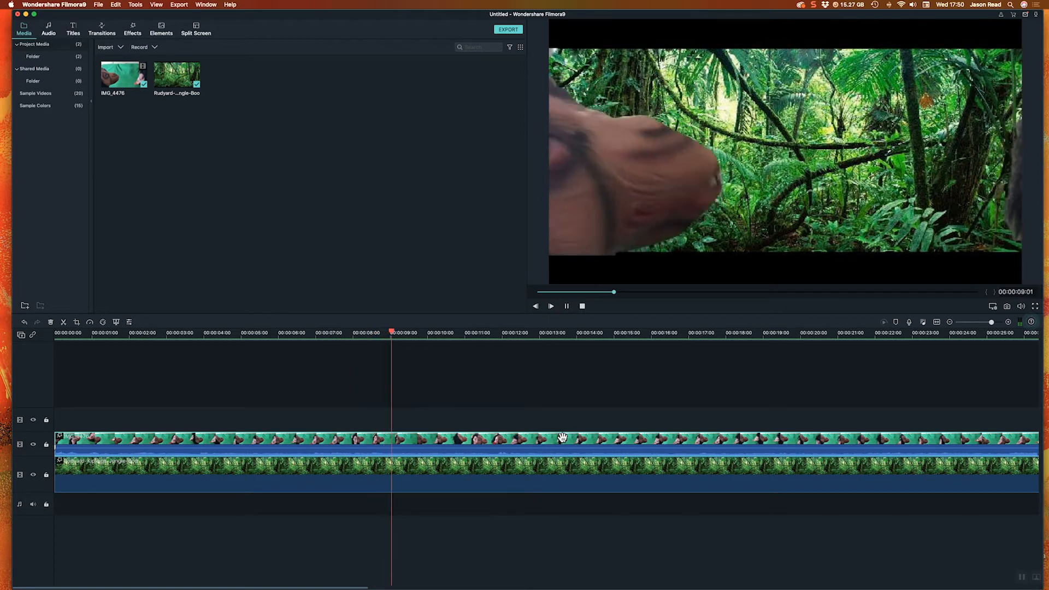
# - Play back the existing green-screen jungle composite at several points on the timeline to examine the keyed result
pyautogui.press('space')
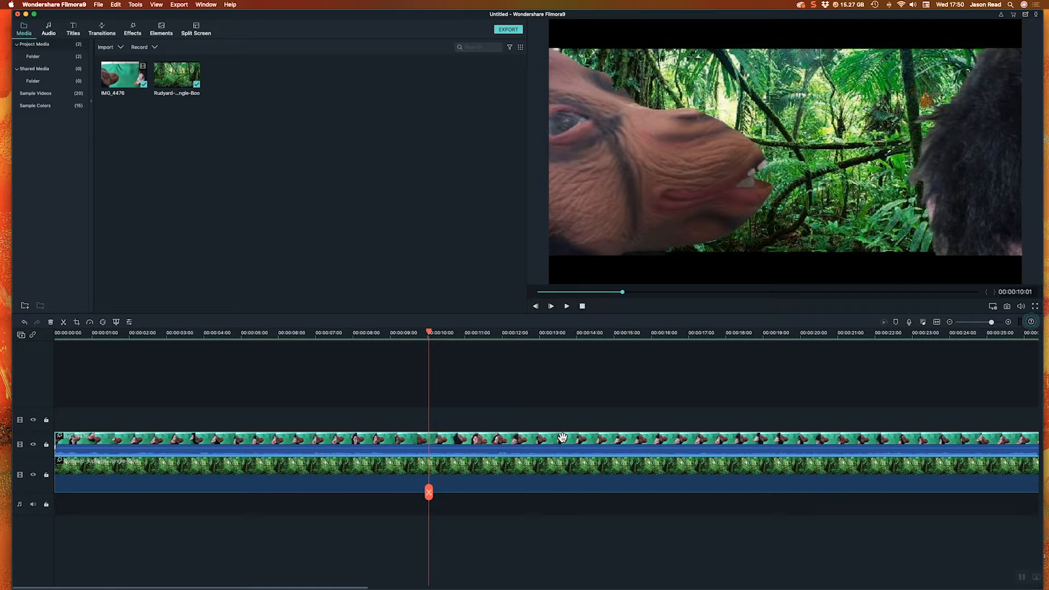
pyautogui.moveTo(429, 333); pyautogui.dragTo(288, 346)
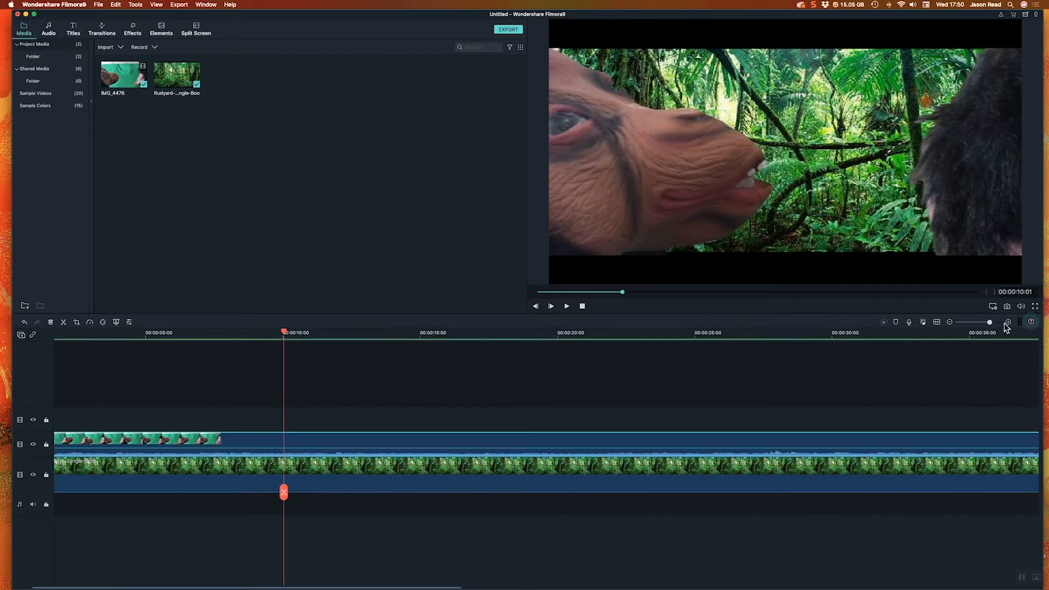
pyautogui.moveTo(991, 323); pyautogui.dragTo(988, 323)
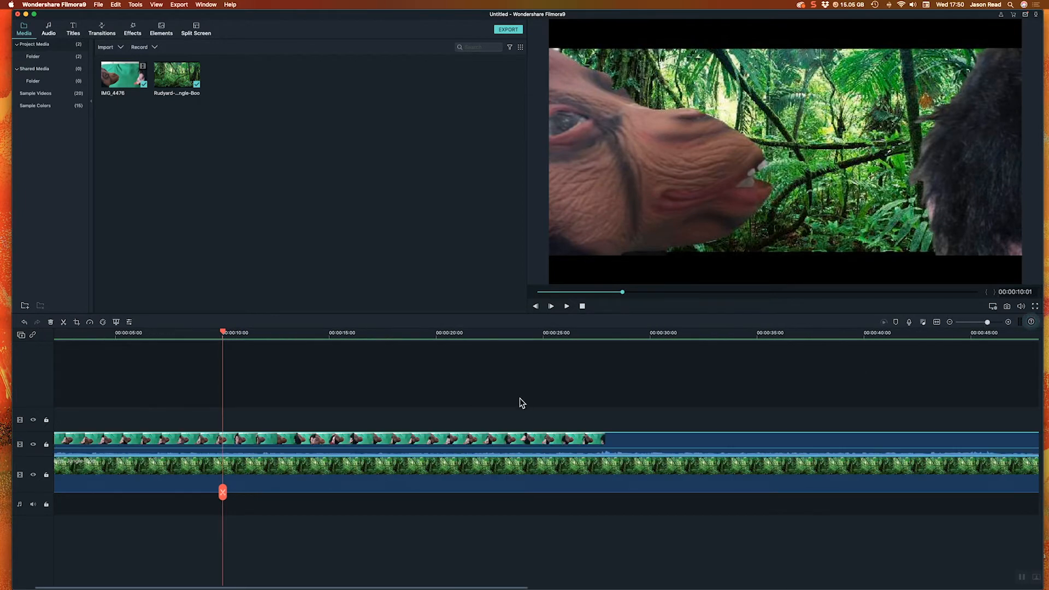
pyautogui.hscroll(-3, 524, 403)
pyautogui.moveTo(269, 335); pyautogui.dragTo(237, 334)
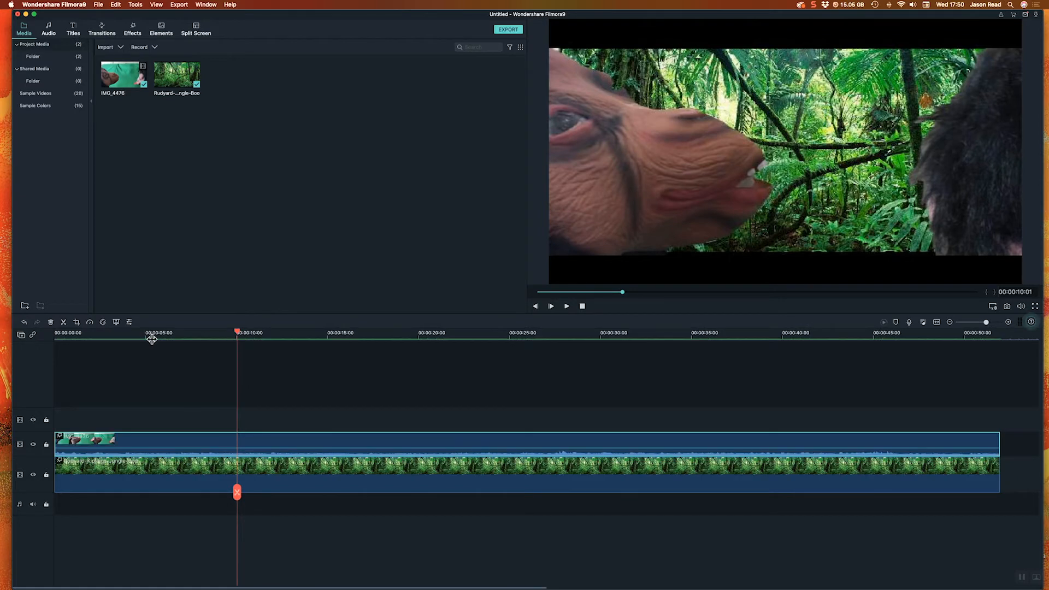
pyautogui.click(145, 334)
pyautogui.press('space')
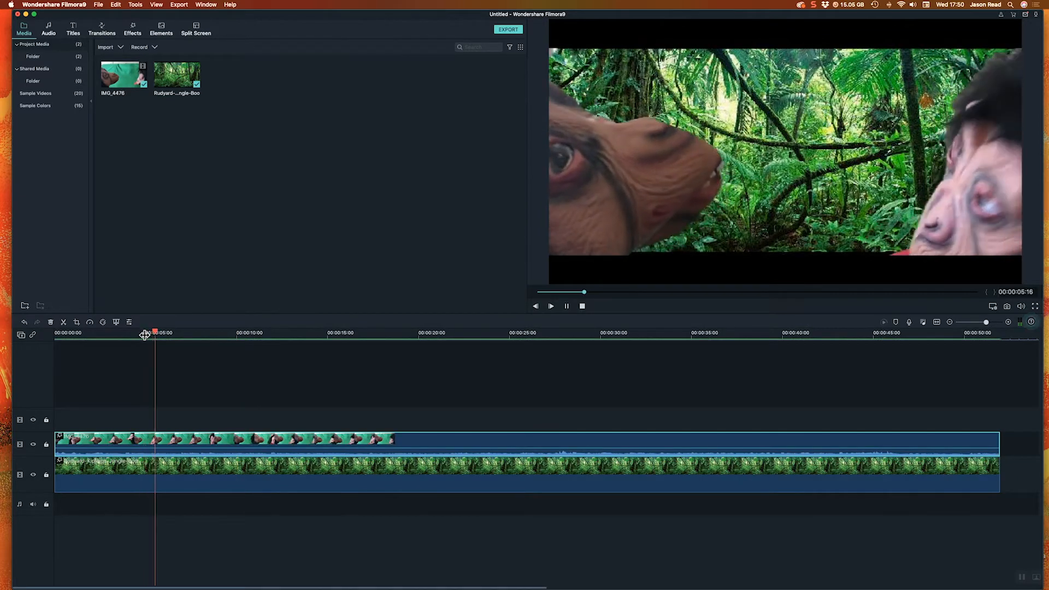
pyautogui.press('space')
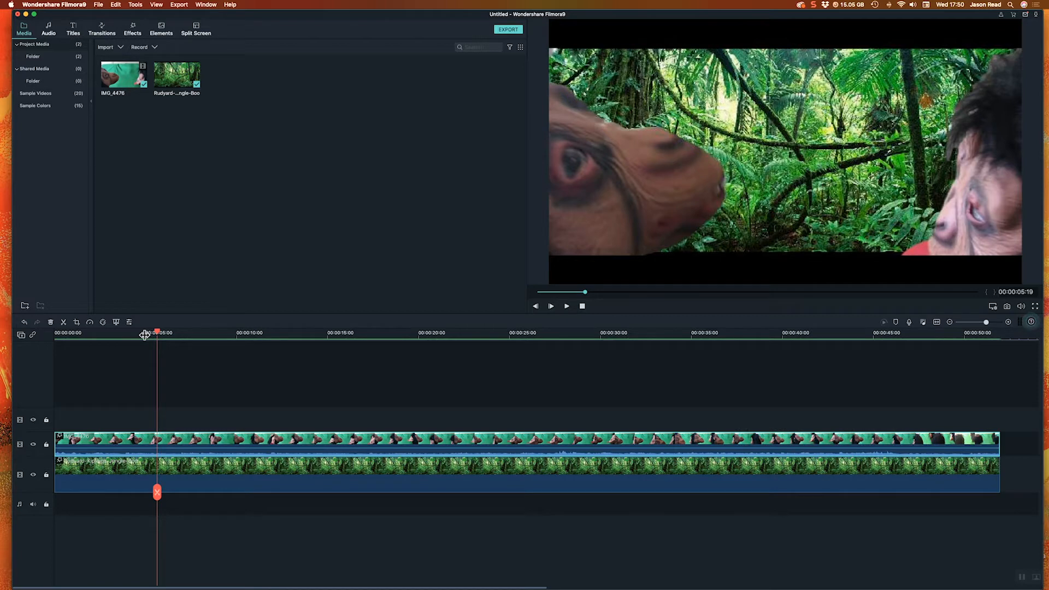
pyautogui.click(173, 333)
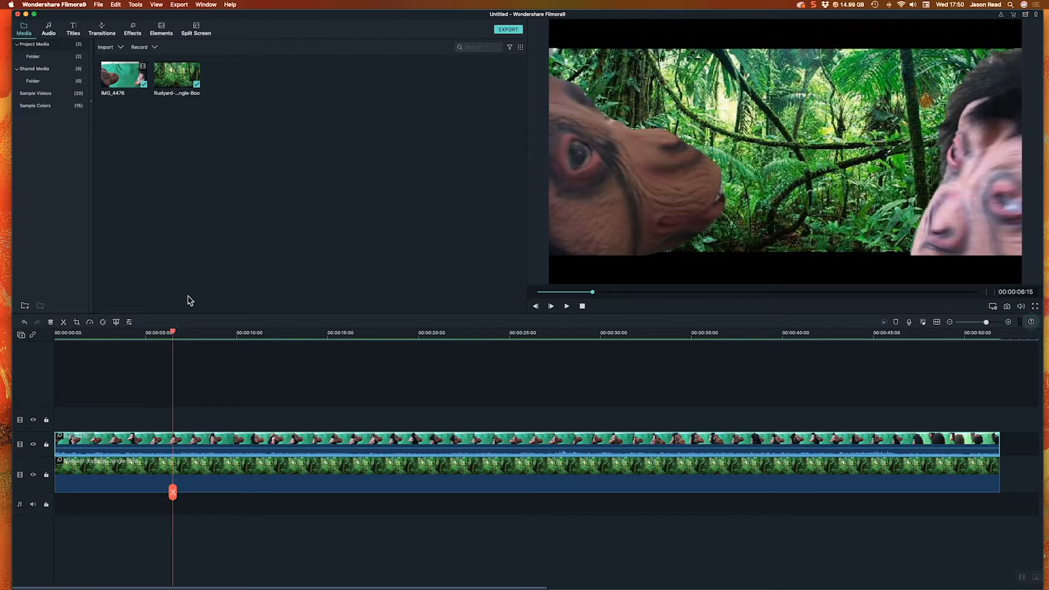
pyautogui.press('space')
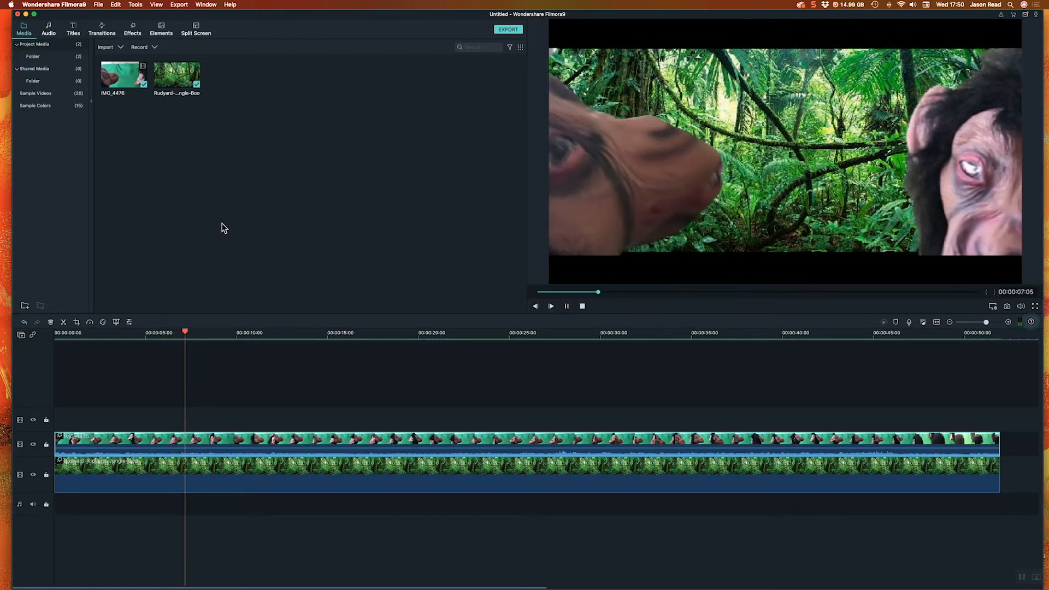
pyautogui.press('space')
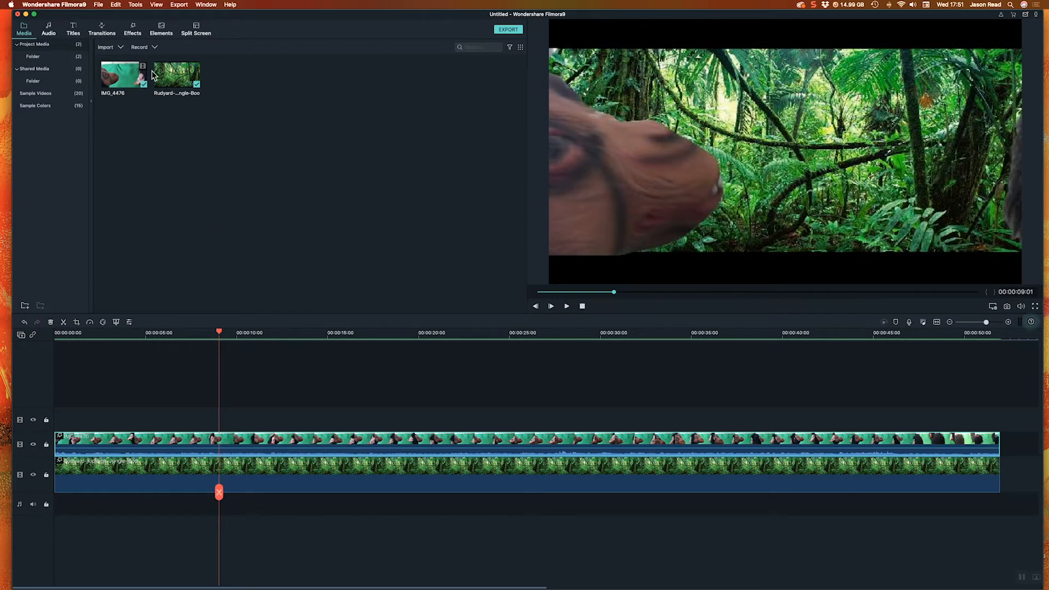
# - Add the IMG_4476 clip to the lower video track in the empty space after the existing clips and preview it
pyautogui.click(129, 69)
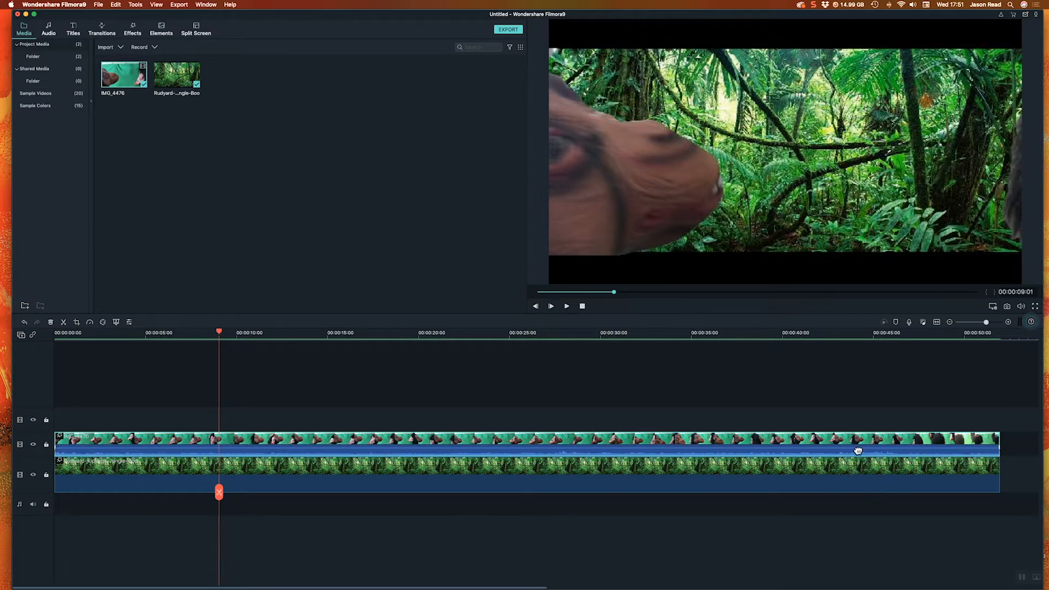
pyautogui.hscroll(10, 858, 451)
pyautogui.moveTo(134, 76); pyautogui.dragTo(540, 483)
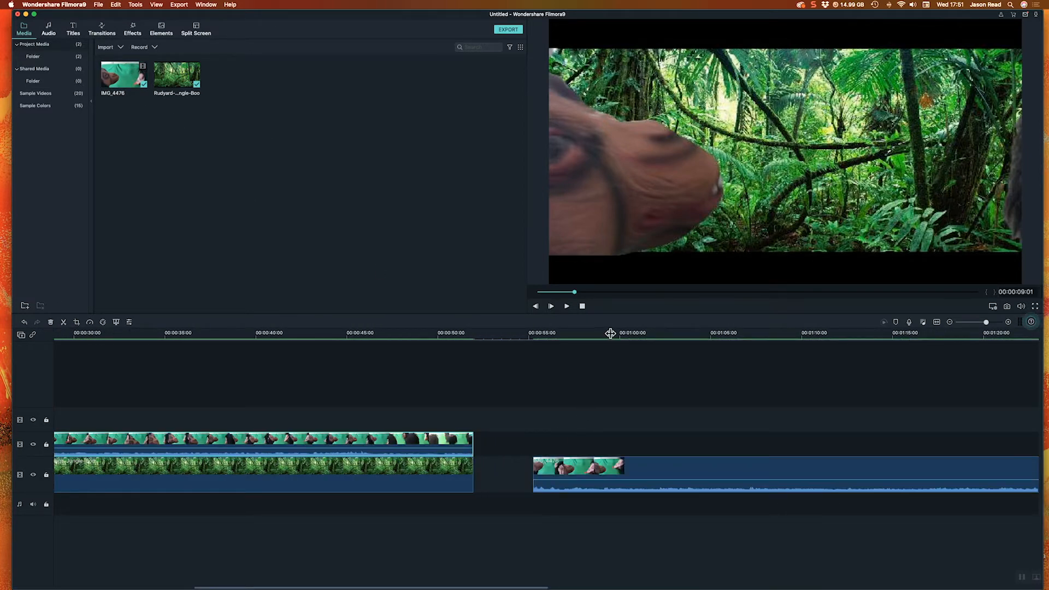
pyautogui.click(611, 334)
pyautogui.press('space')
pyautogui.press('space')
# - Enable Chroma Key on the newly added IMG_4476 clip and sample the green backdrop as its key colour
pyautogui.click(616, 464)
pyautogui.hscroll(1, 262, 341)
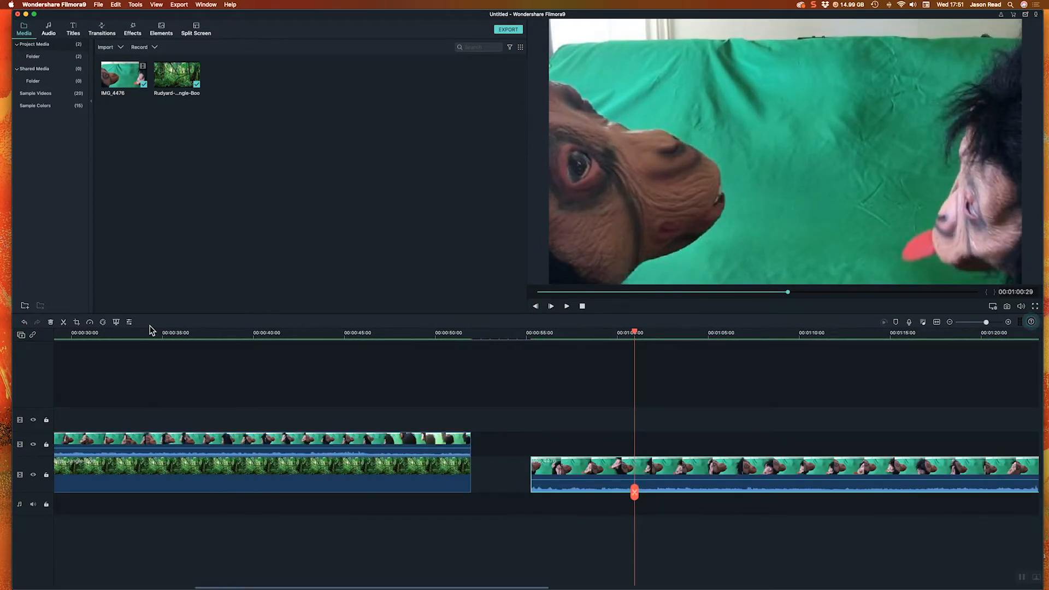
pyautogui.click(115, 323)
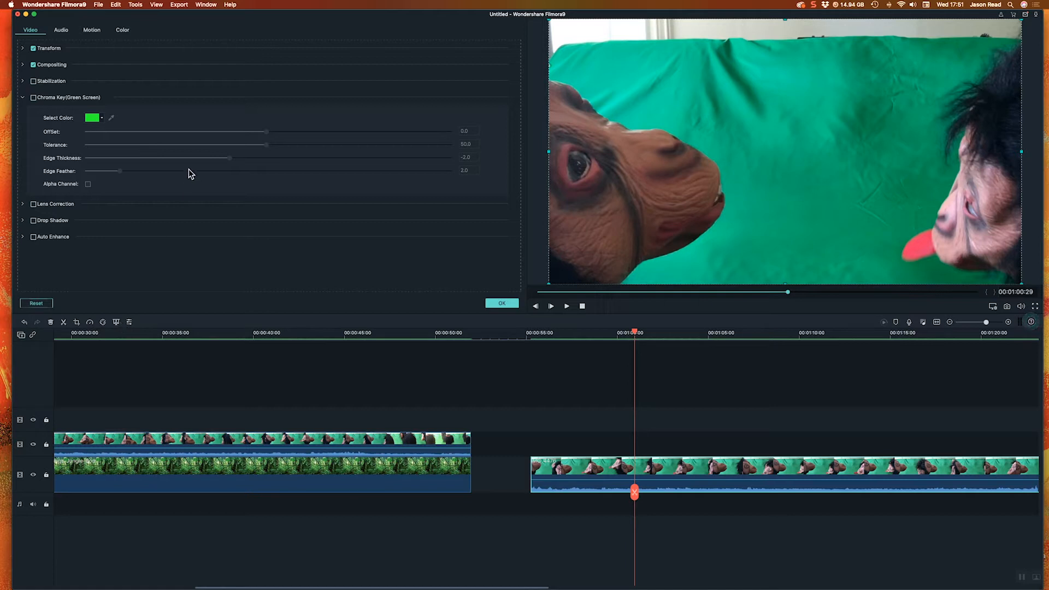
pyautogui.click(34, 98)
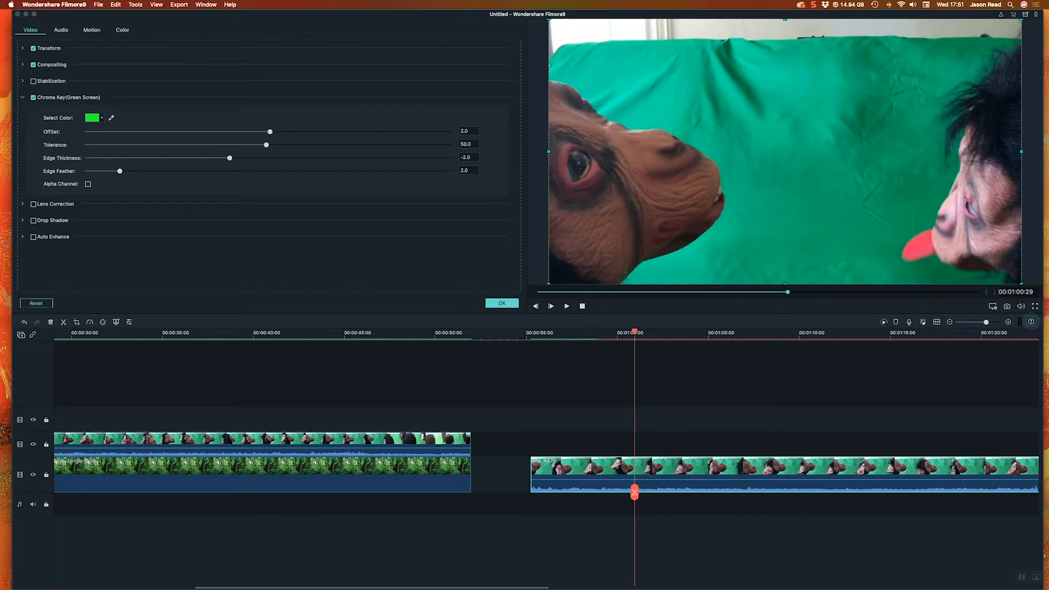
pyautogui.click(842, 211)
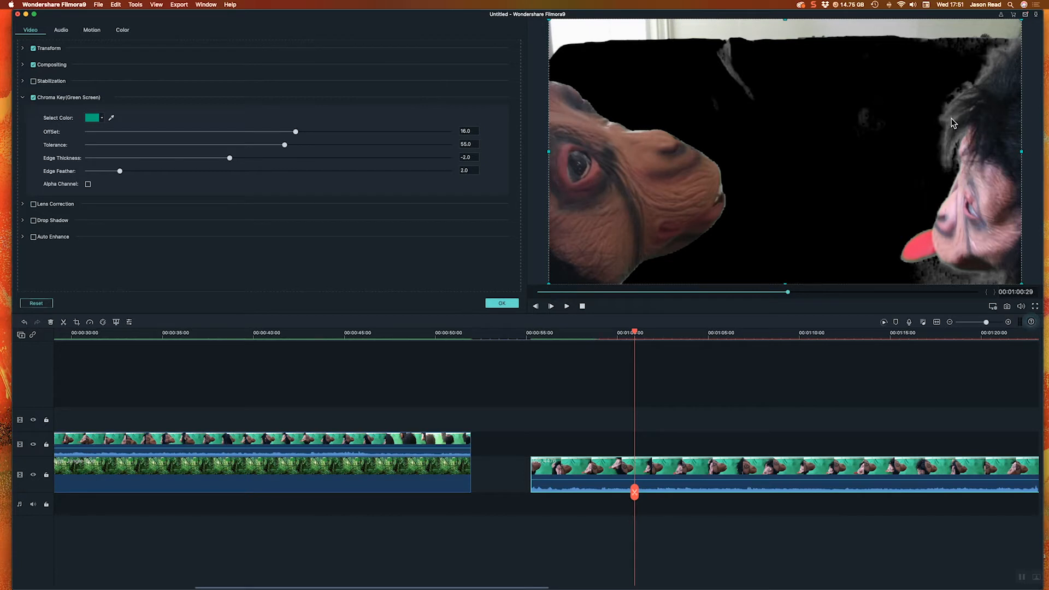
# - Show the alpha channel and set the chroma key offset to 78 and tolerance to 44
pyautogui.click(88, 184)
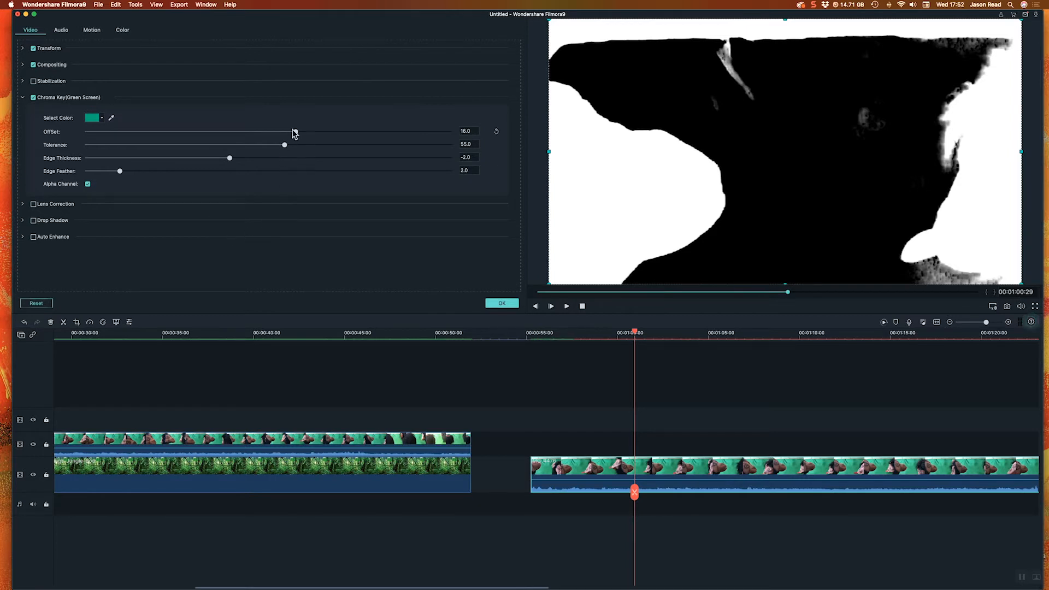
pyautogui.moveTo(295, 133); pyautogui.dragTo(414, 149)
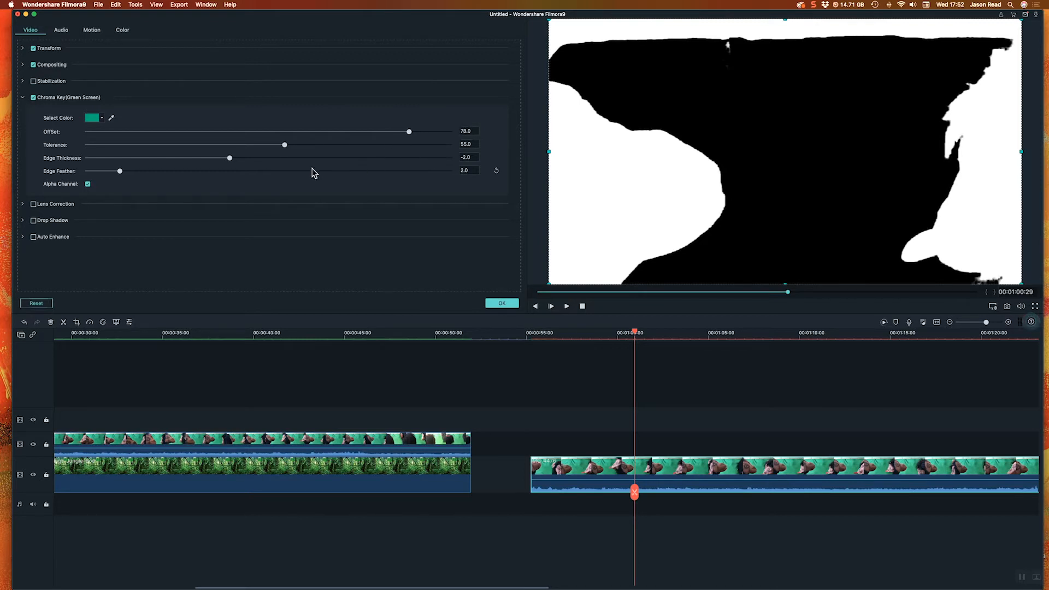
pyautogui.moveTo(285, 146); pyautogui.dragTo(246, 146)
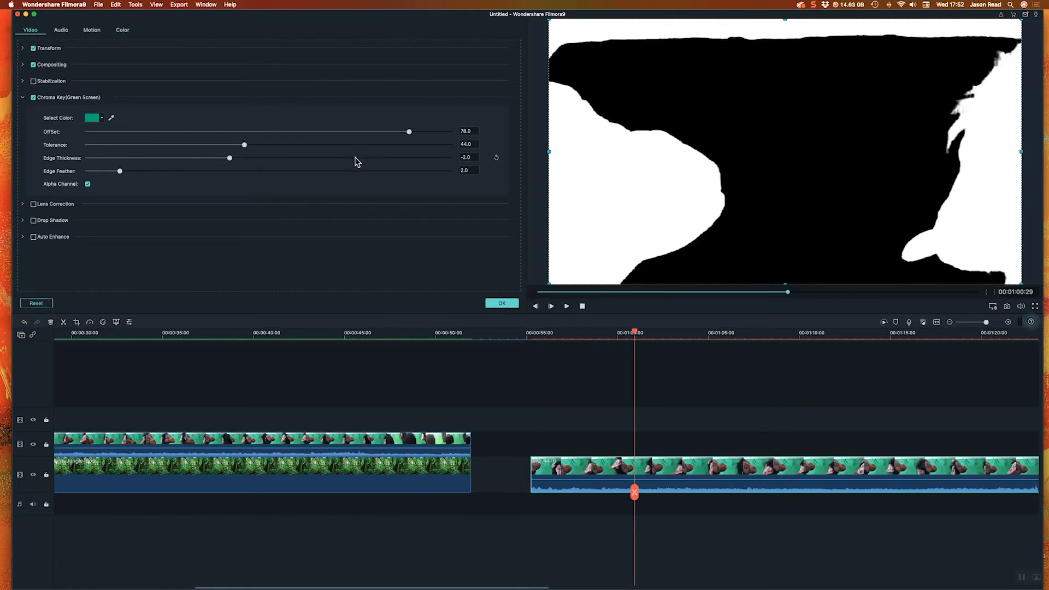
# - Set the key's edge thickness to -4.0 and edge feather to 5.9, with the alpha channel view turned off
pyautogui.moveTo(228, 158); pyautogui.dragTo(221, 158)
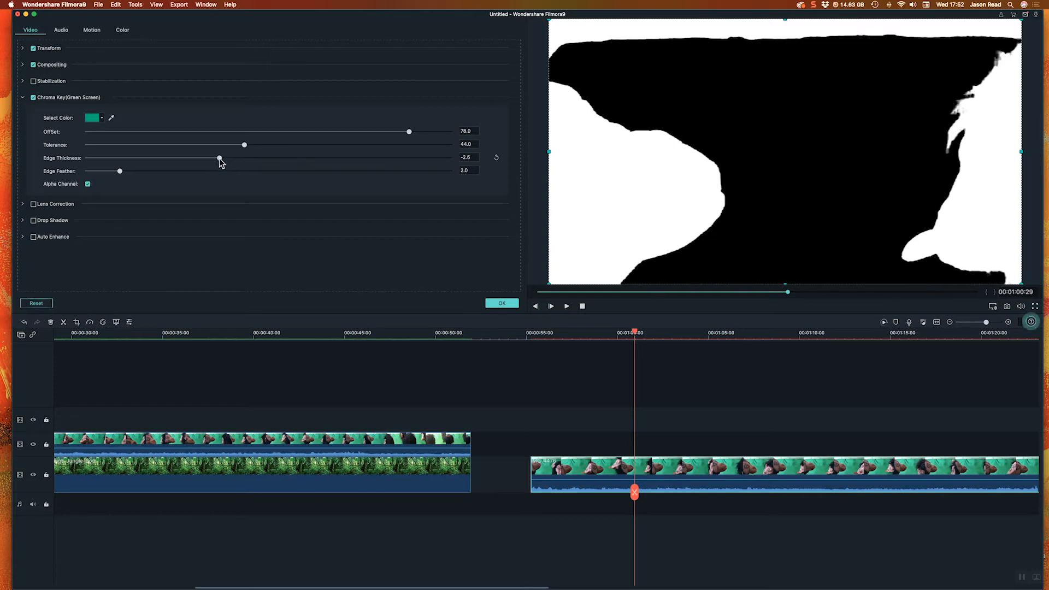
pyautogui.click(87, 184)
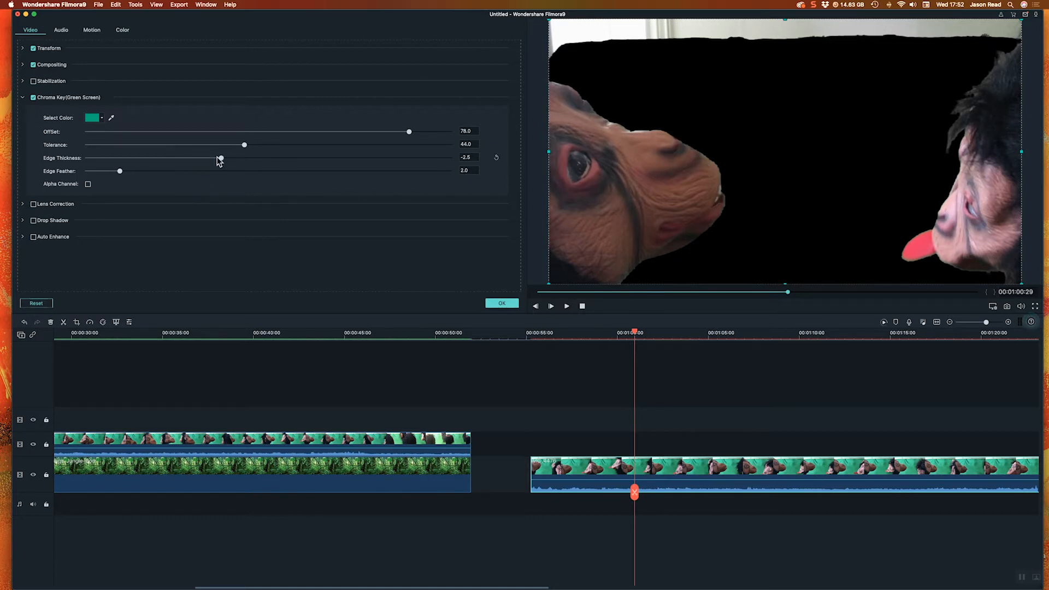
pyautogui.moveTo(219, 158); pyautogui.dragTo(192, 161)
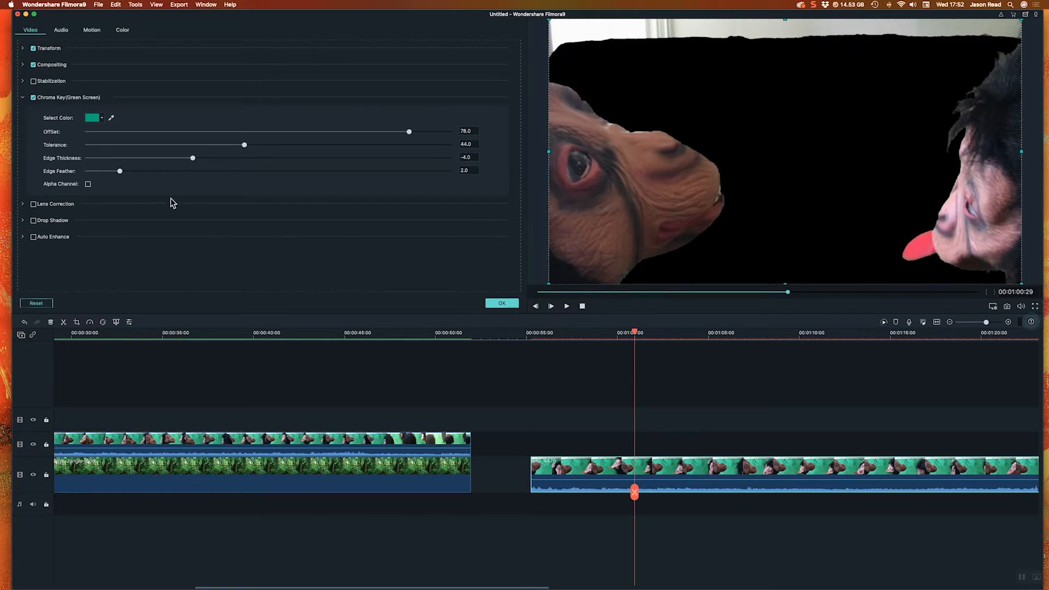
pyautogui.moveTo(120, 172); pyautogui.dragTo(186, 172)
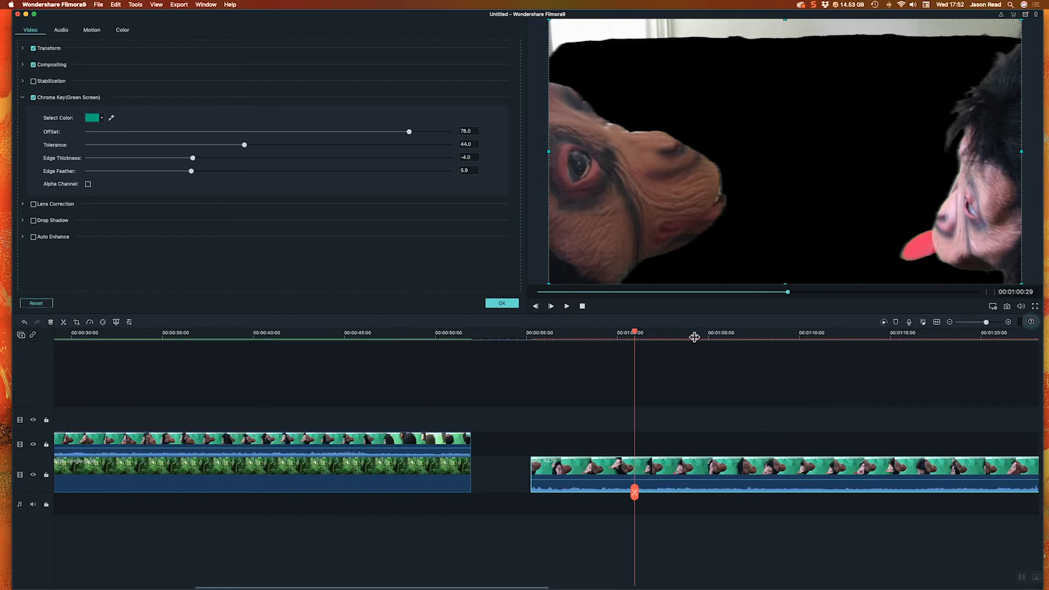
# - Examine the key at several frames across the clip, switching to the alpha channel view to judge the matte edges
pyautogui.click(731, 336)
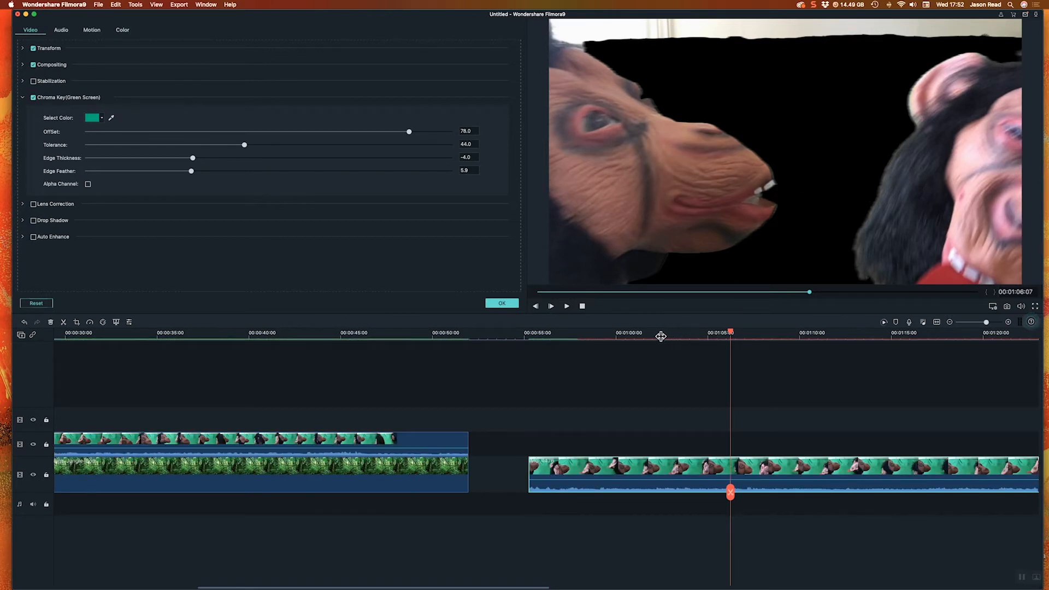
pyautogui.moveTo(731, 333); pyautogui.dragTo(694, 333)
pyautogui.moveTo(987, 323); pyautogui.dragTo(984, 323)
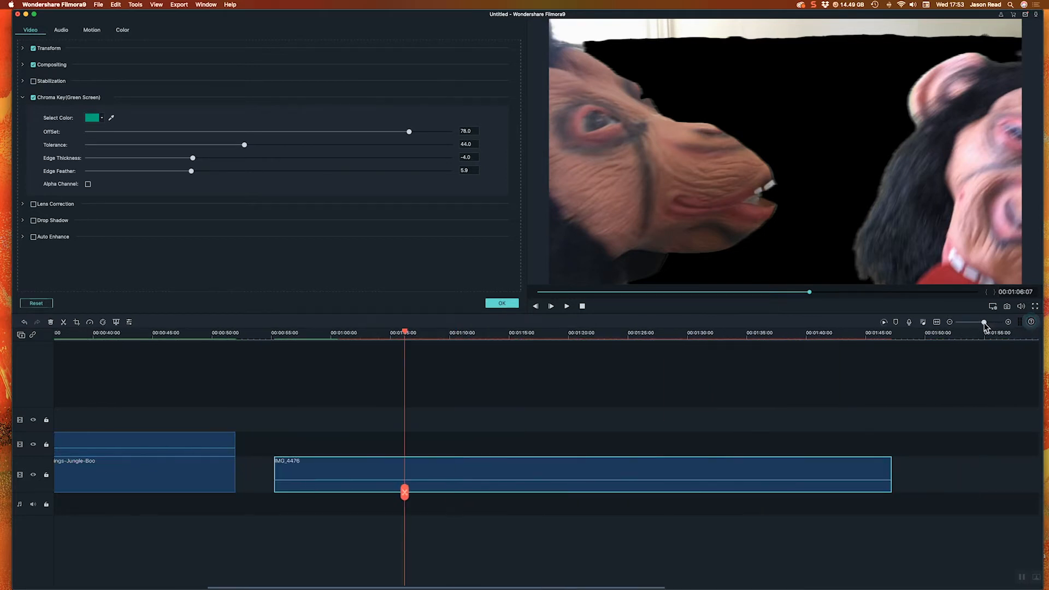
pyautogui.click(487, 334)
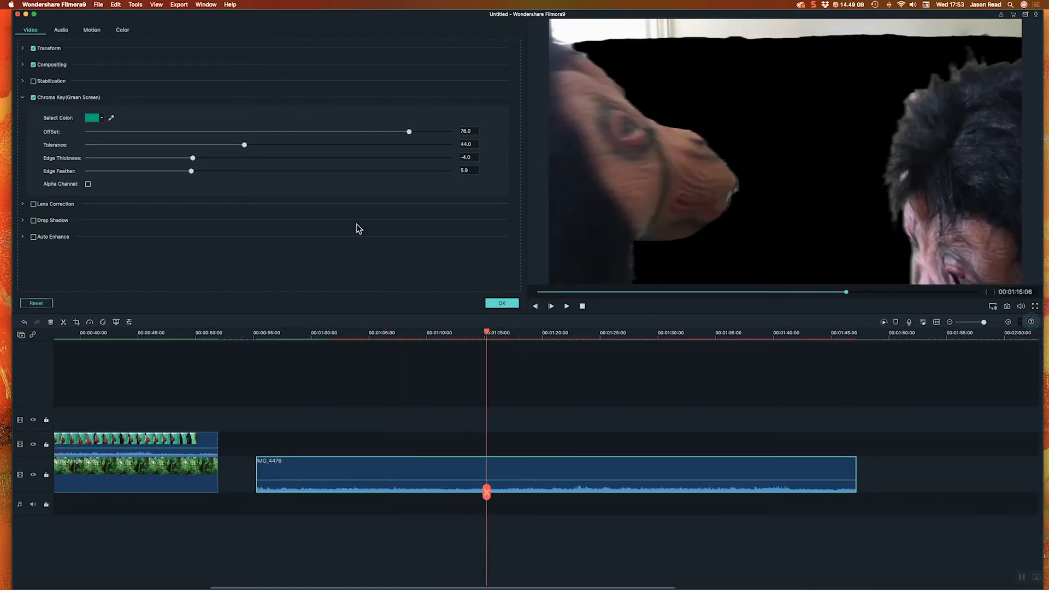
pyautogui.click(88, 184)
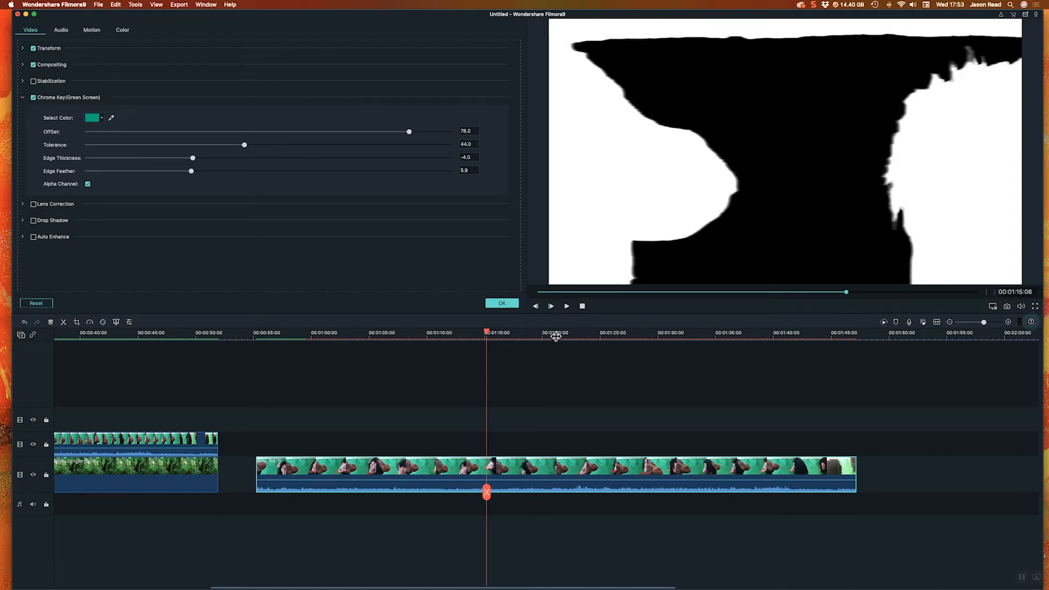
pyautogui.click(675, 334)
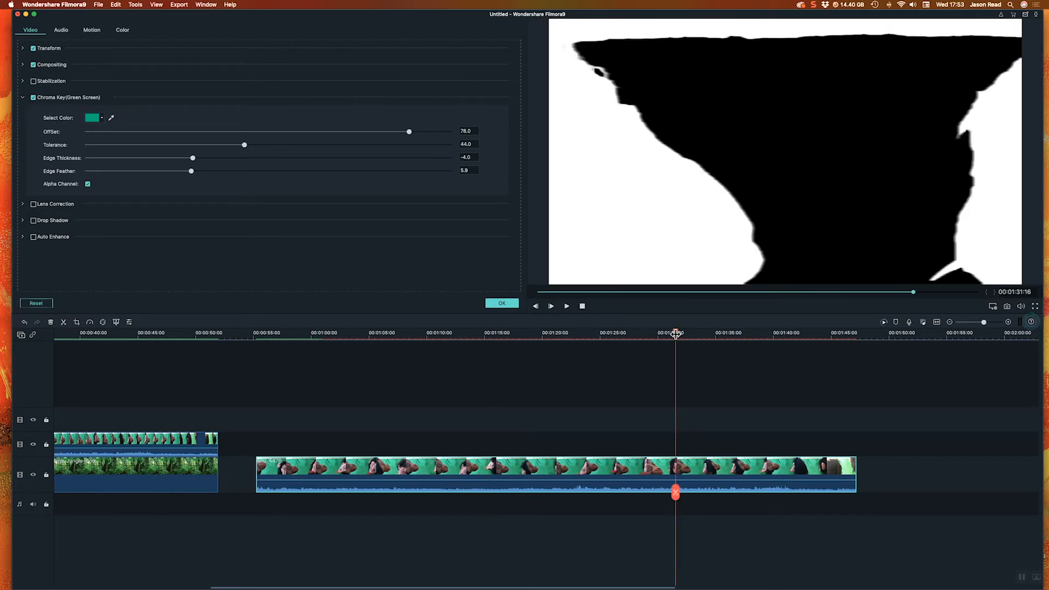
pyautogui.click(759, 334)
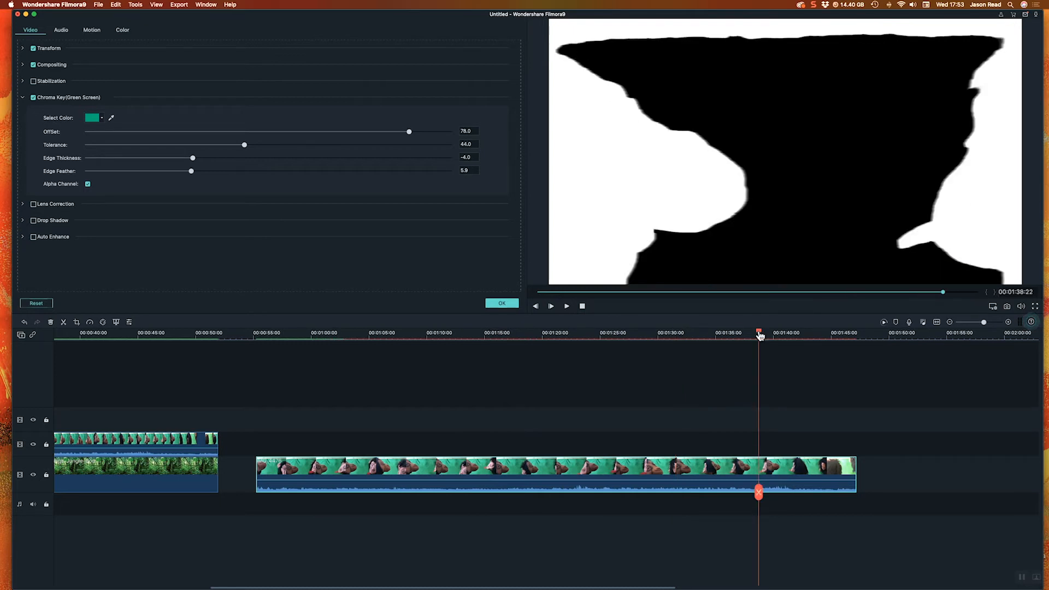
# - Refine the key to edge feather 7.3, edge thickness -4.2 and offset 68, hide the alpha channel, and check another frame
pyautogui.moveTo(191, 171); pyautogui.dragTo(213, 172)
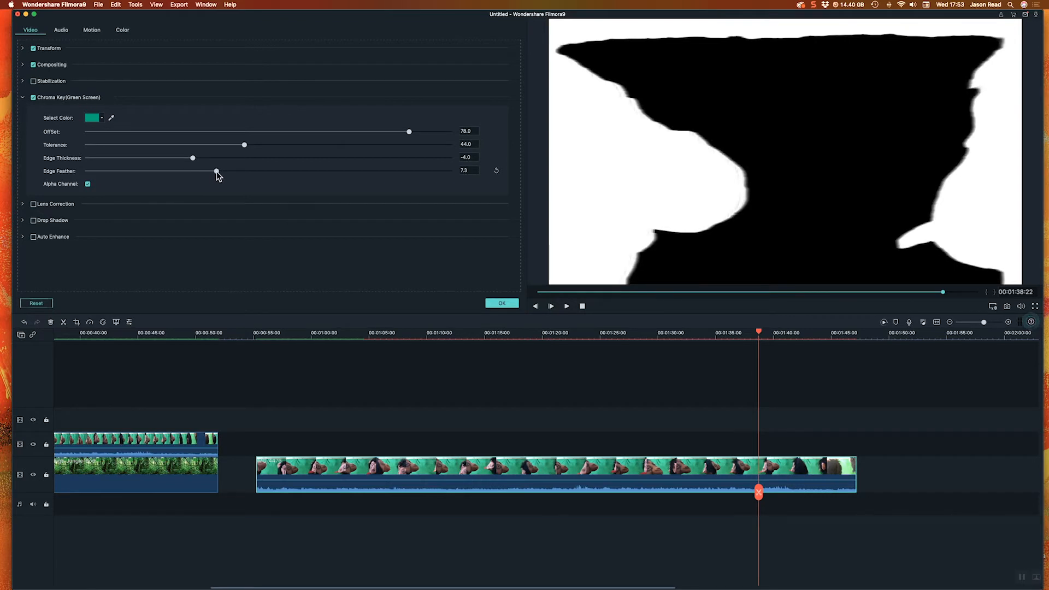
pyautogui.moveTo(190, 161); pyautogui.dragTo(184, 161)
pyautogui.moveTo(245, 145)
pyautogui.mouseDown()
pyautogui.moveTo(229, 146)
pyautogui.moveTo(266, 146)
pyautogui.moveTo(225, 146)
pyautogui.moveTo(245, 146)
pyautogui.mouseUp()
pyautogui.moveTo(414, 131); pyautogui.dragTo(391, 132)
pyautogui.moveTo(244, 145); pyautogui.dragTo(244, 145)
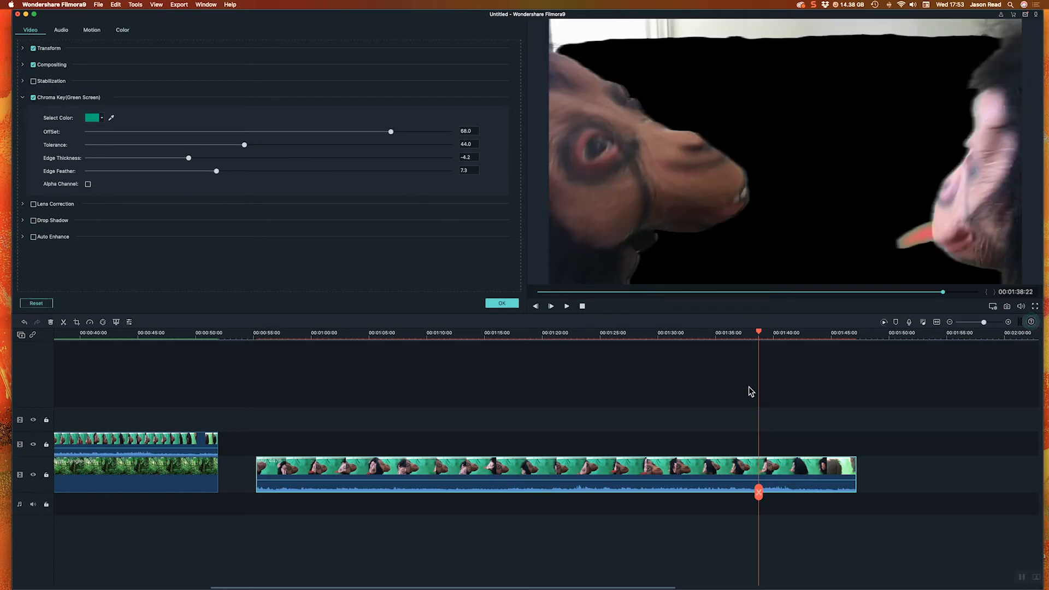
pyautogui.click(636, 331)
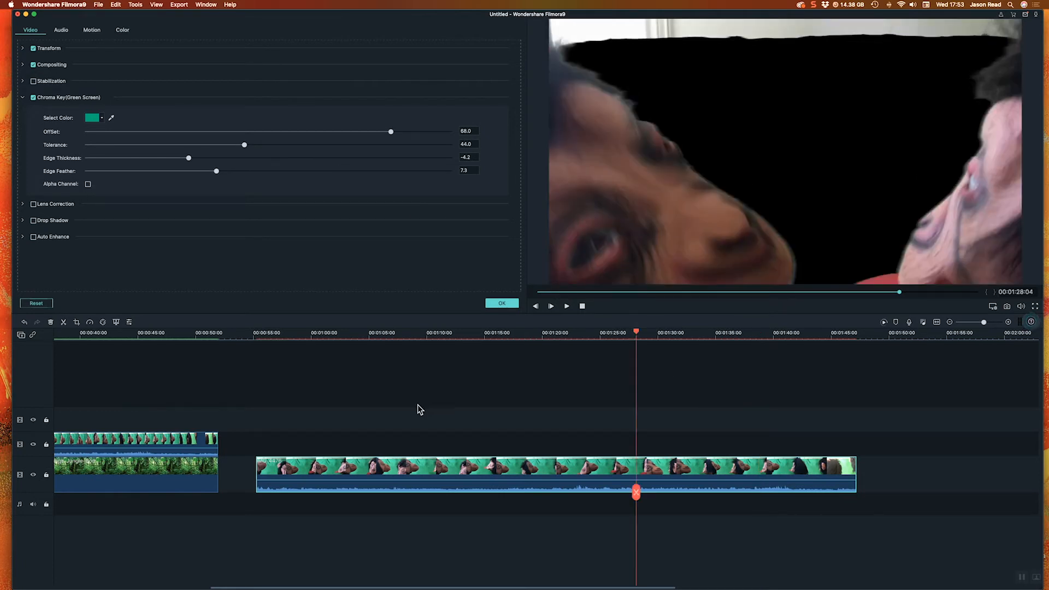
# - Move the keyed IMG_4476 clip up to the video track above and confirm its settings
pyautogui.click(320, 461)
pyautogui.moveTo(321, 460); pyautogui.dragTo(320, 445)
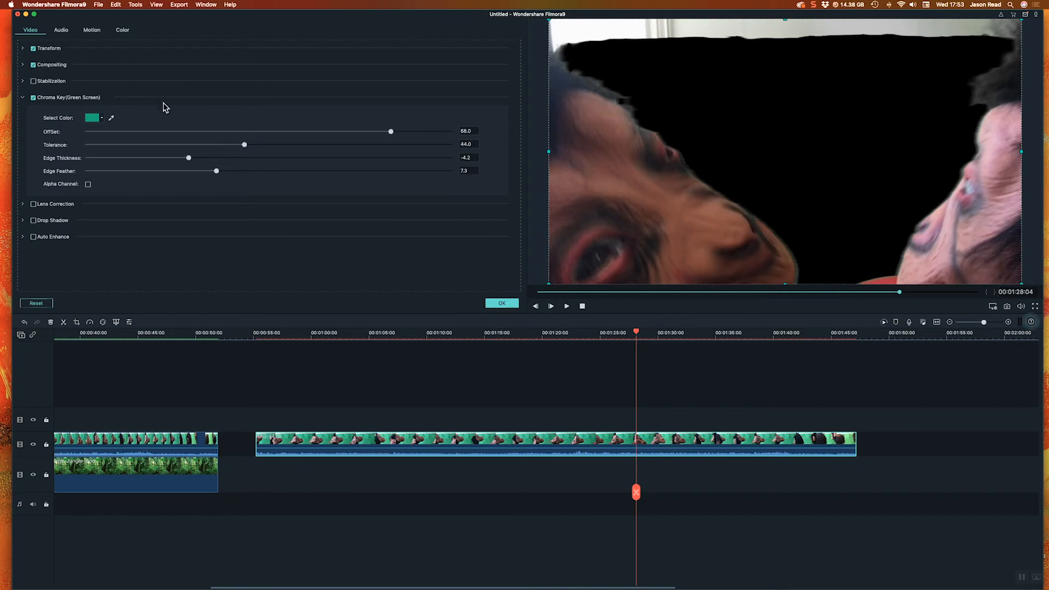
pyautogui.click(511, 304)
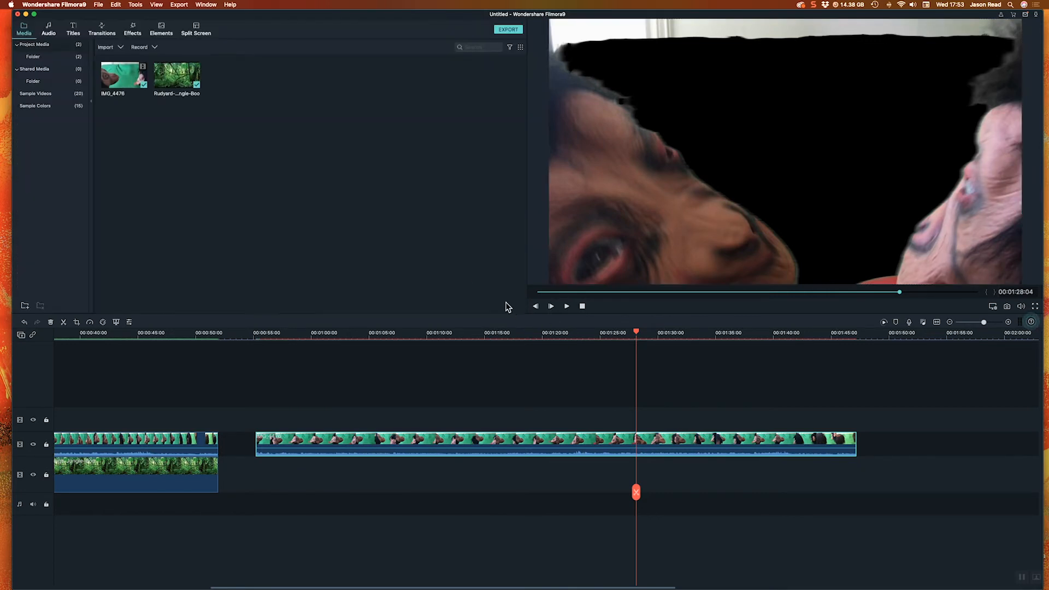
# - Place the jungle image on the track beneath the keyed clip, spanning its full length, and check a frame
pyautogui.moveTo(171, 81); pyautogui.dragTo(857, 475)
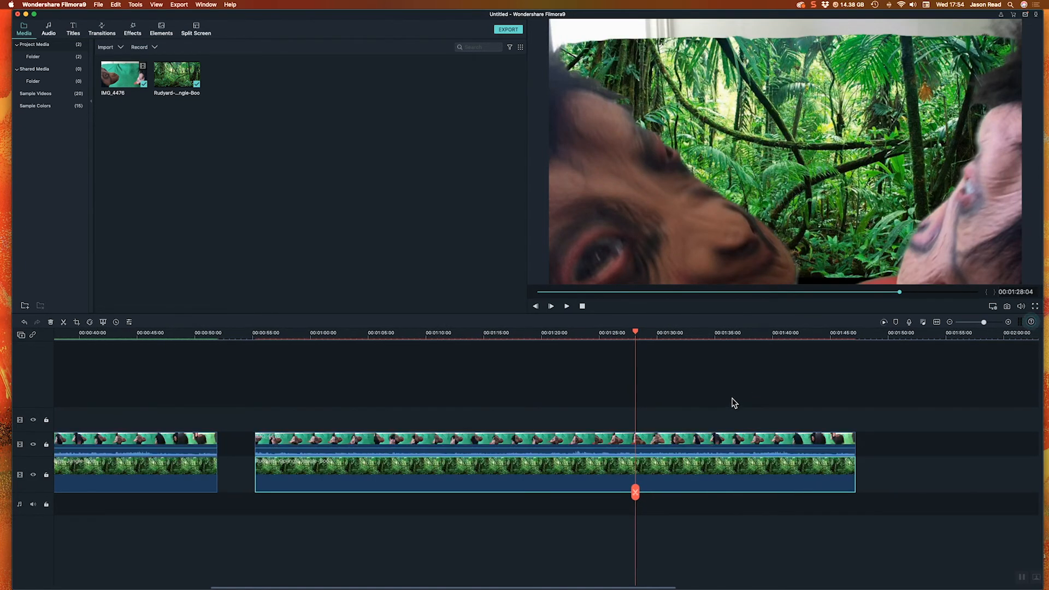
pyautogui.click(716, 332)
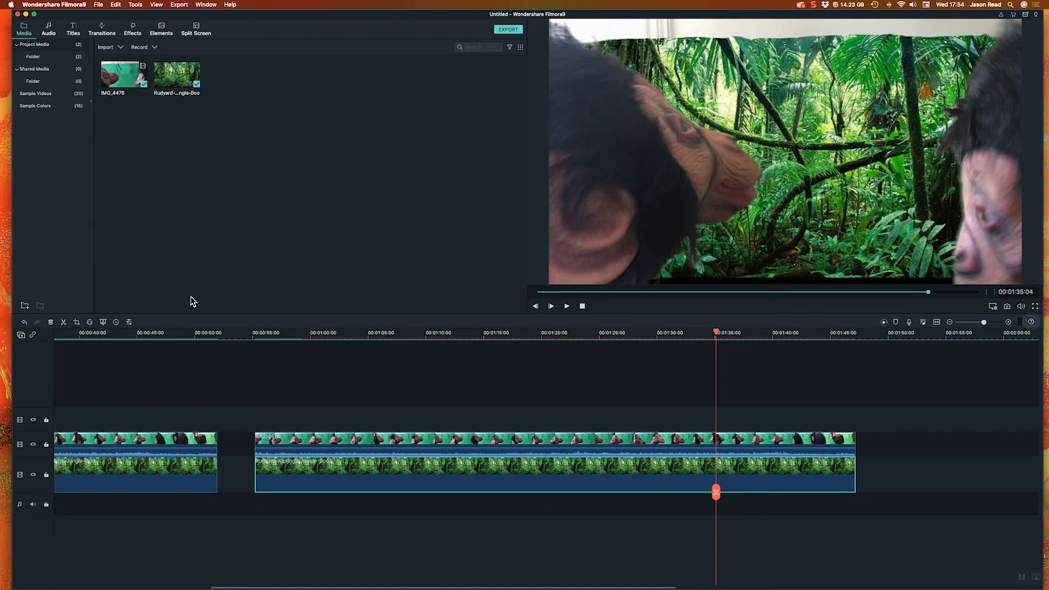
# - Apply the Image Mask effect to the keyed IMG_4476 clip
pyautogui.click(133, 30)
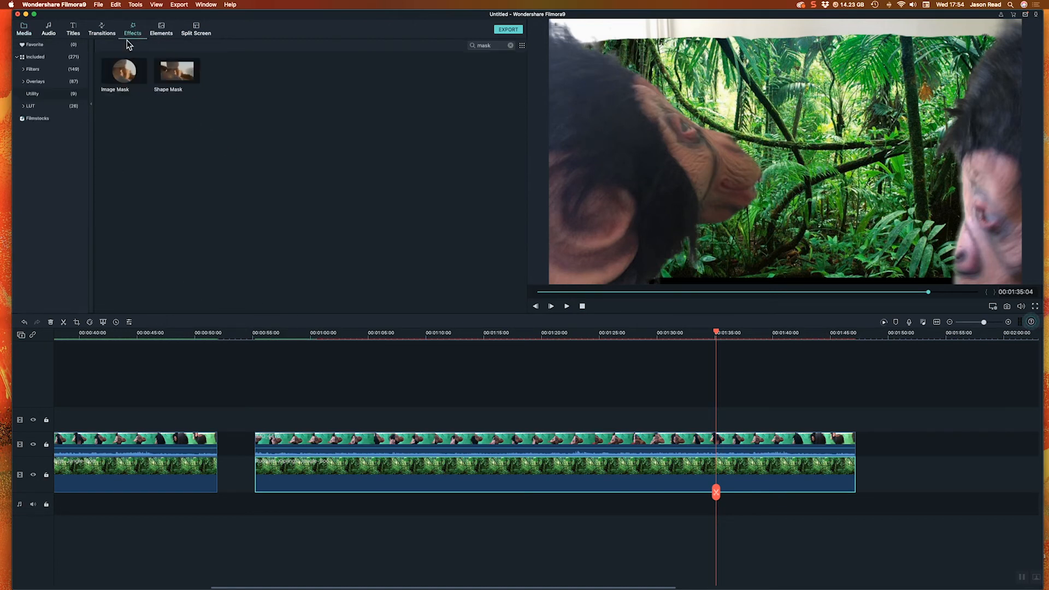
pyautogui.click(138, 82)
pyautogui.moveTo(135, 81); pyautogui.dragTo(278, 438)
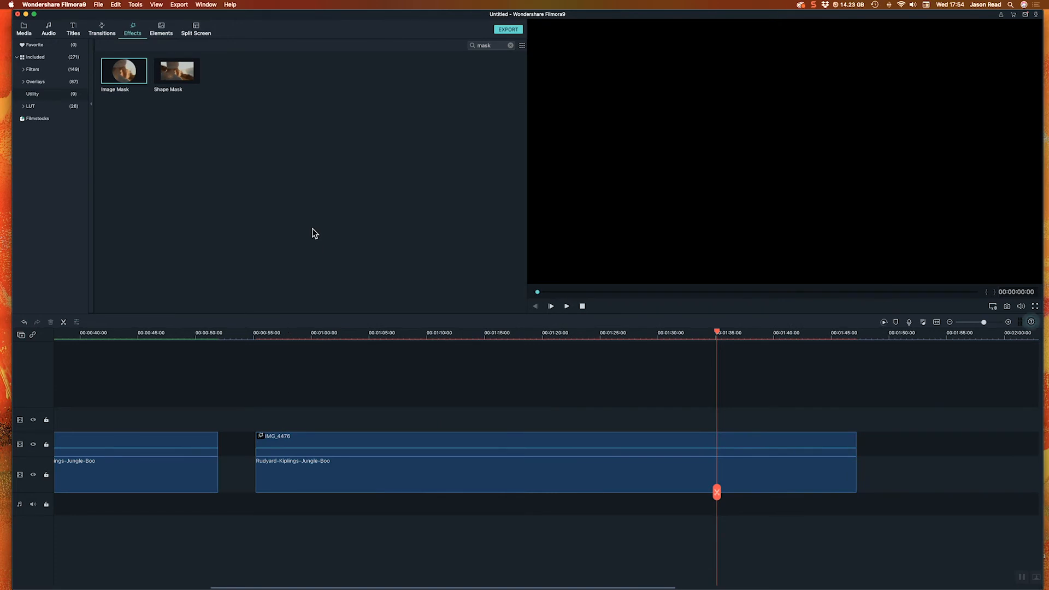
# - Set the image mask on the keyed IMG_4476 clip to the wide horizontal rectangle in the third row of shapes
pyautogui.click(322, 440)
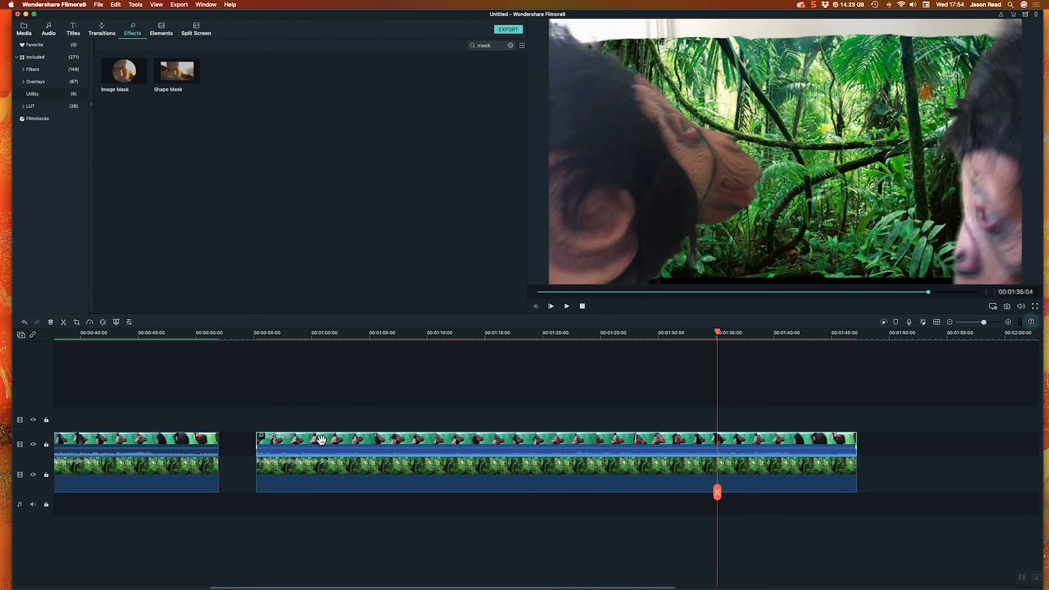
pyautogui.doubleClick(322, 440)
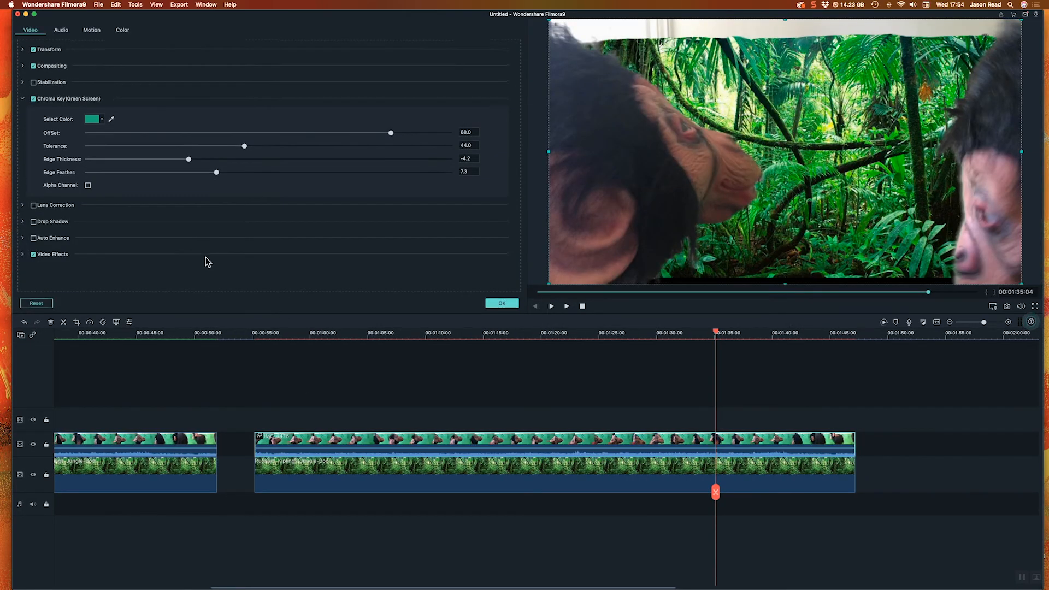
pyautogui.click(23, 253)
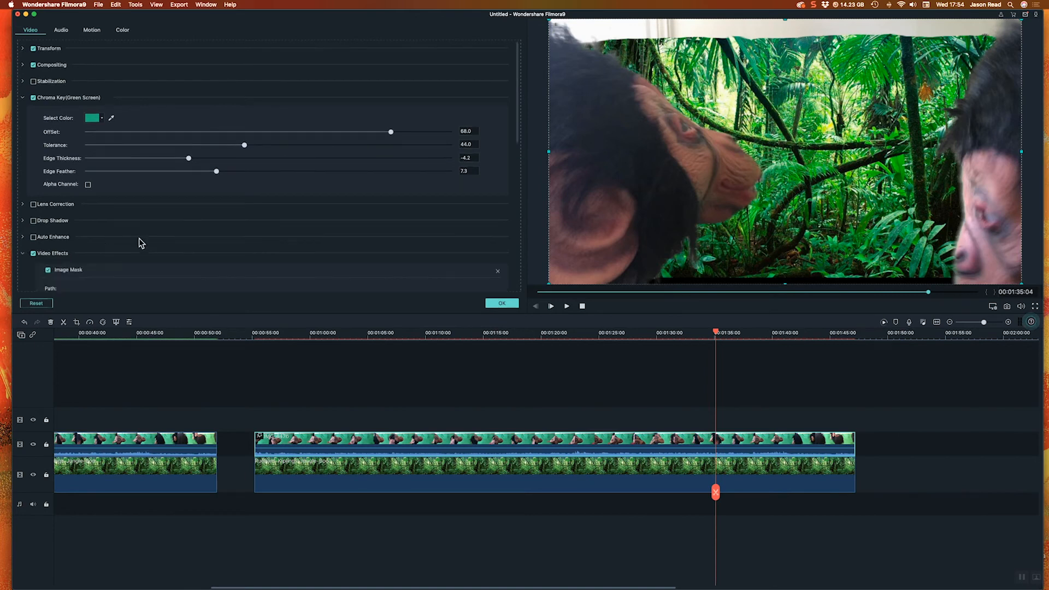
pyautogui.scroll(-5, 169, 241)
pyautogui.scroll(3, 170, 240)
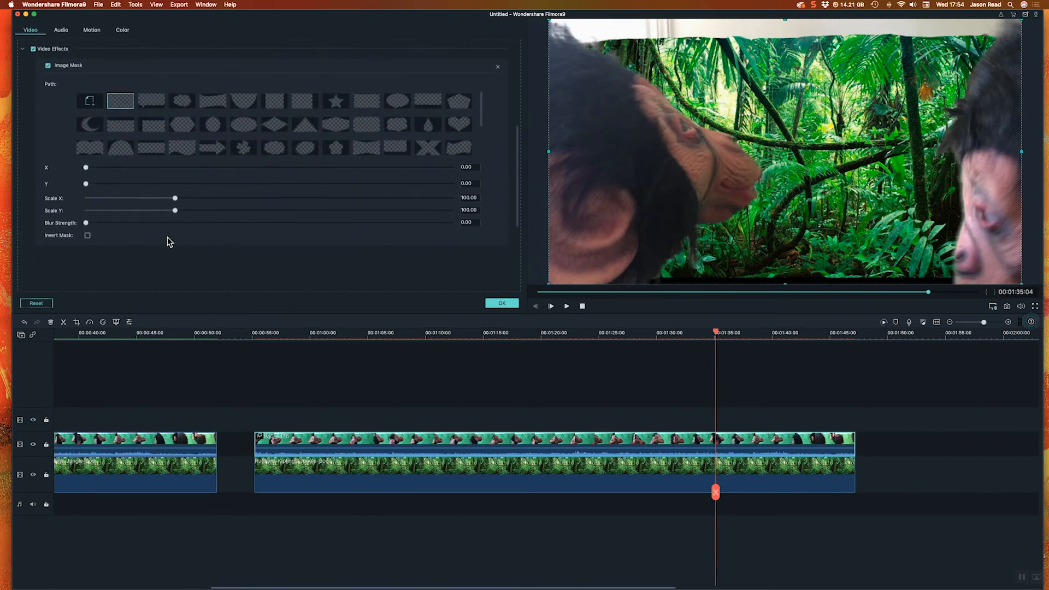
pyautogui.click(152, 150)
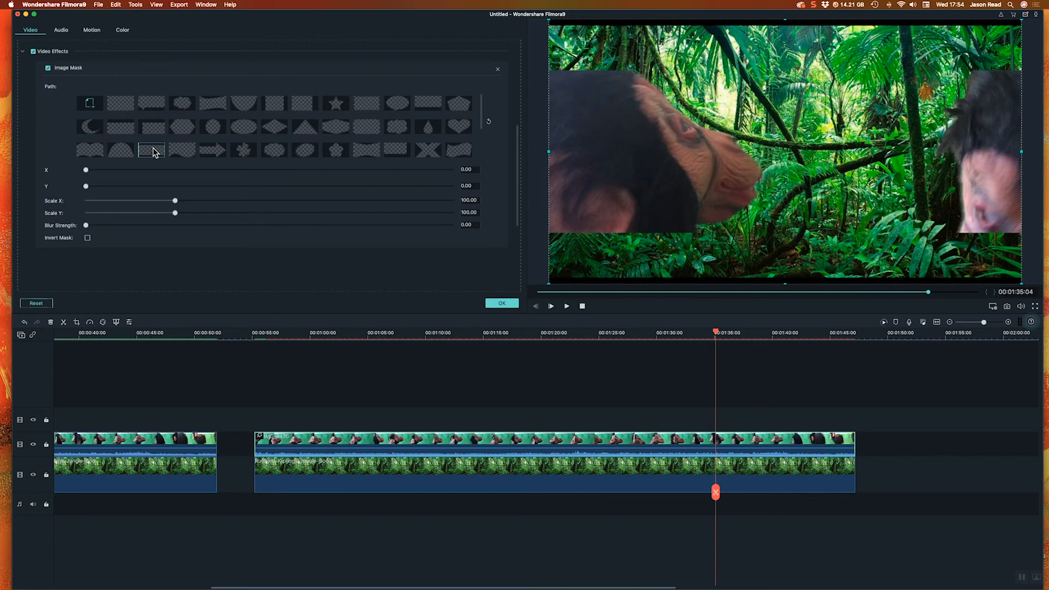
# - Apply the Image Mask effect to the jungle image and give it the same wide rectangle shape
pyautogui.doubleClick(342, 477)
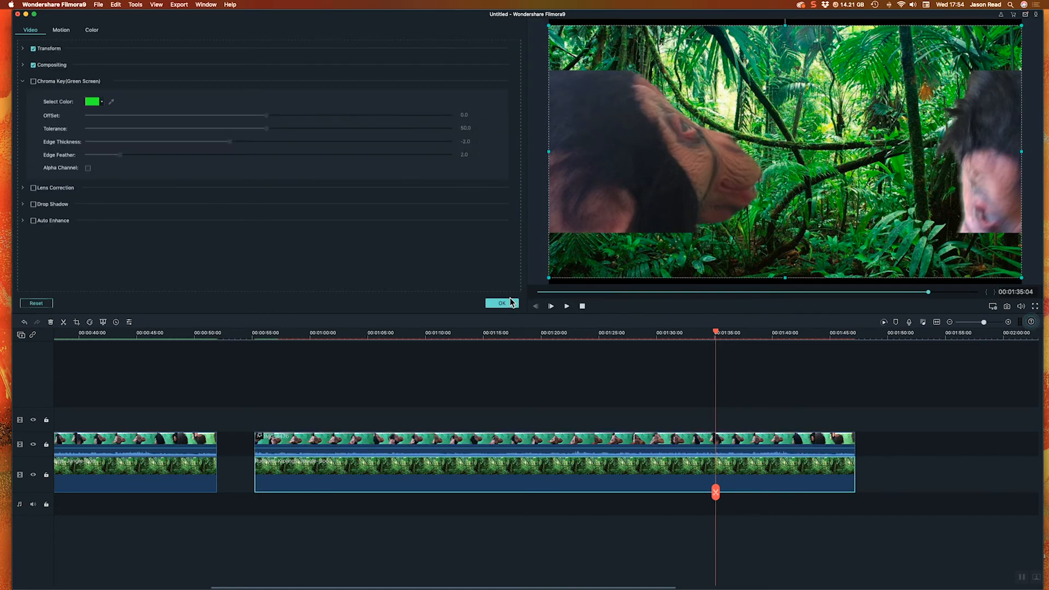
pyautogui.click(501, 302)
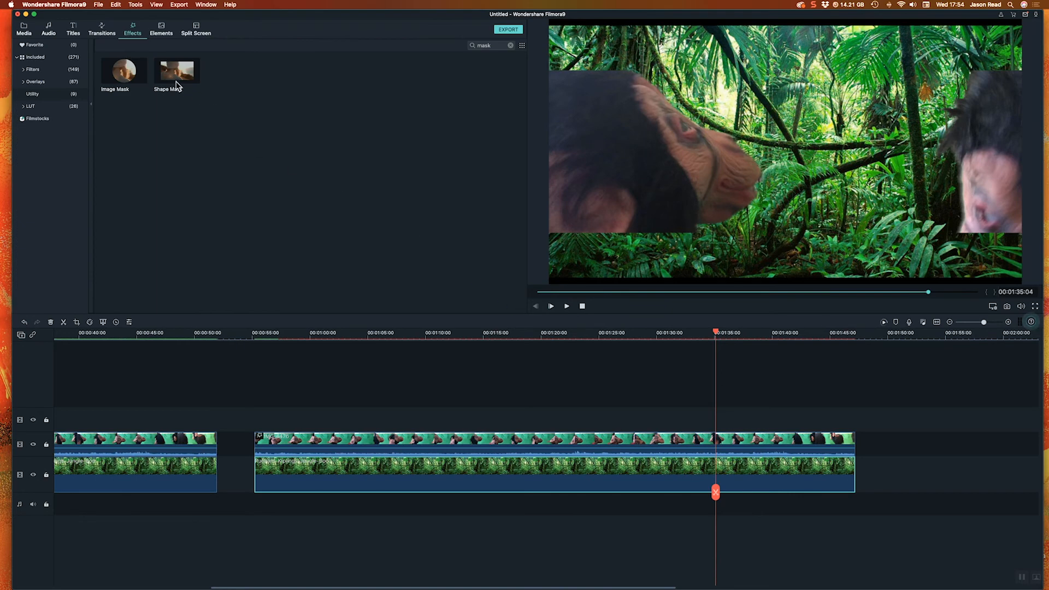
pyautogui.moveTo(123, 76); pyautogui.dragTo(287, 467)
pyautogui.doubleClick(360, 482)
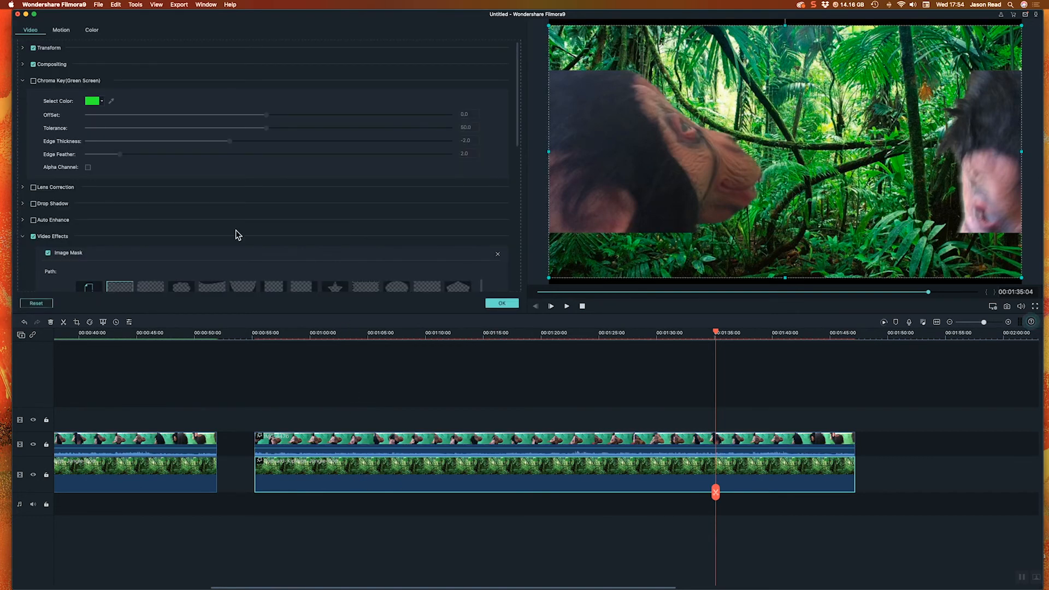
pyautogui.scroll(-5, 141, 208)
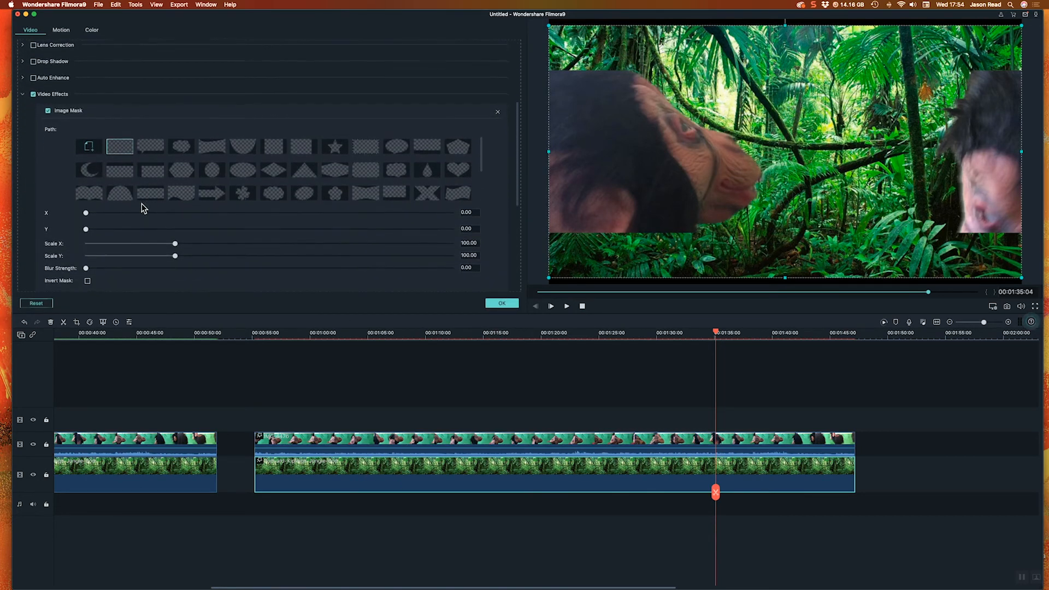
pyautogui.click(143, 194)
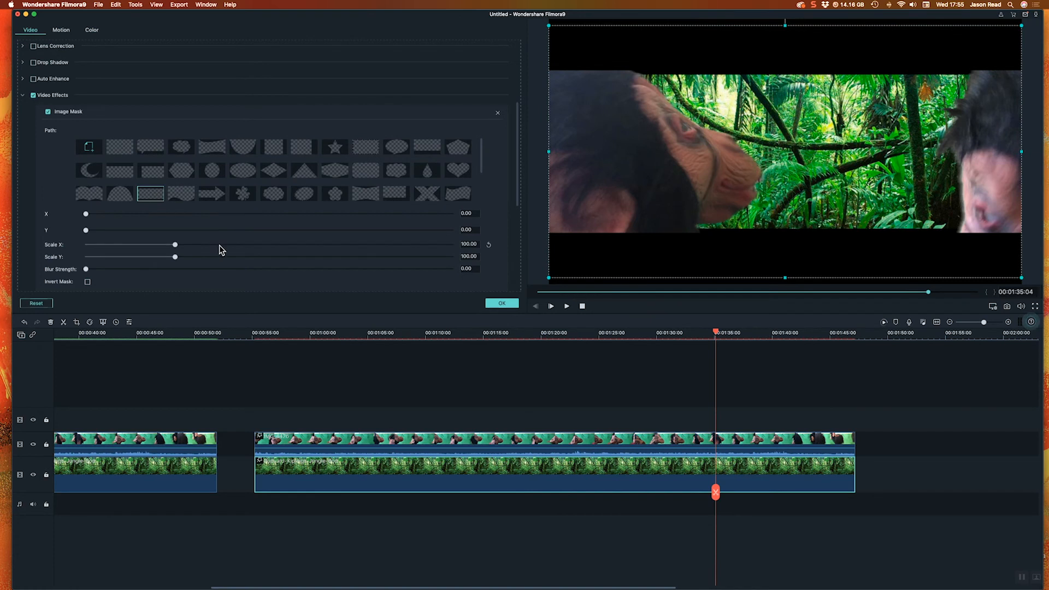
# - Set the mask's Scale Y to 125.08 on the jungle image and 119.79 on the keyed IMG_4476 clip
pyautogui.scroll(-2, 220, 246)
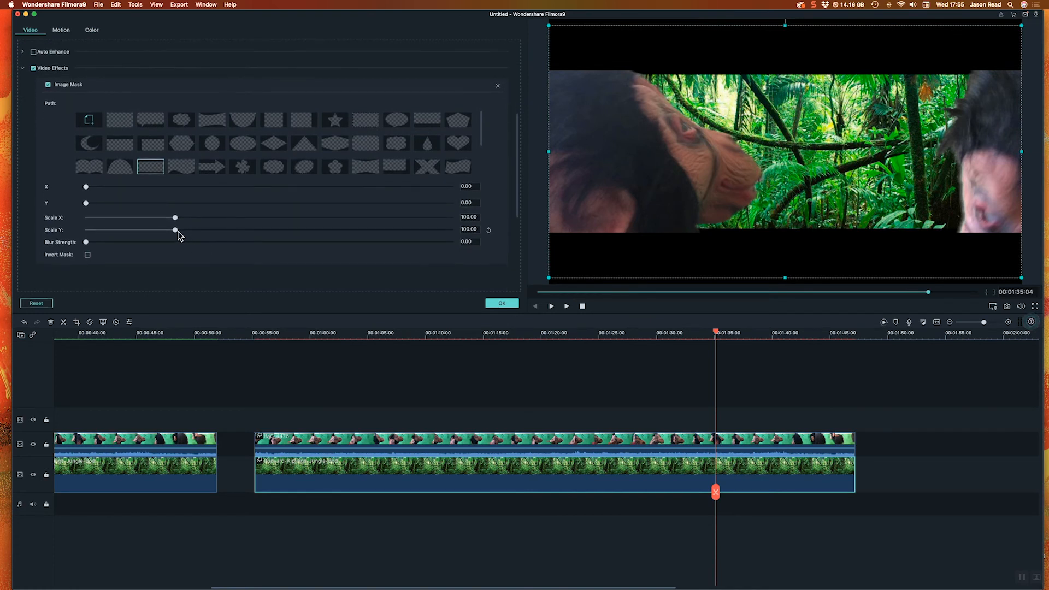
pyautogui.moveTo(176, 231); pyautogui.dragTo(198, 236)
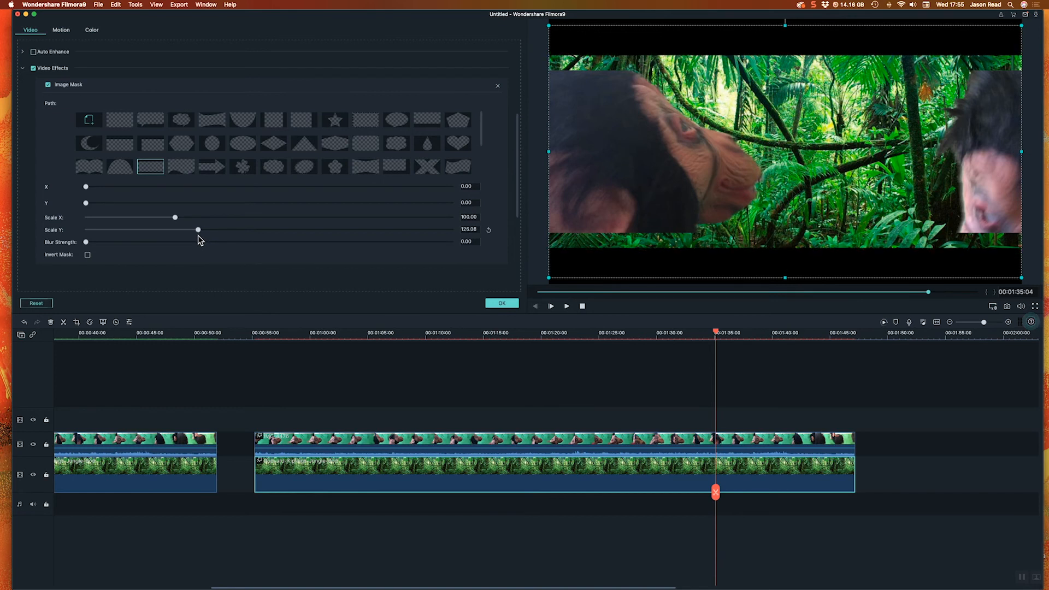
pyautogui.click(399, 440)
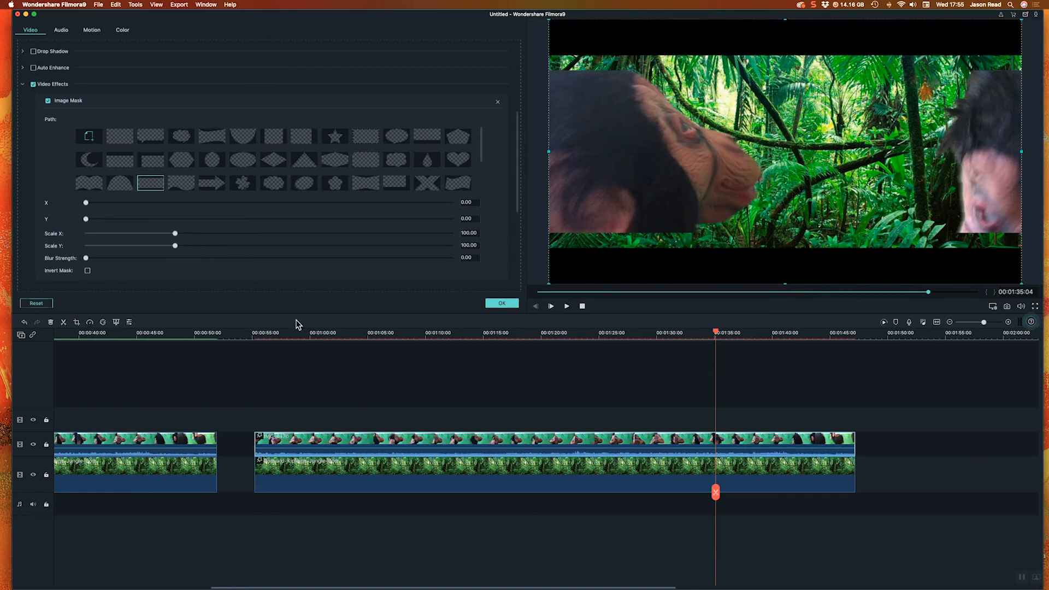
pyautogui.moveTo(174, 243); pyautogui.dragTo(193, 247)
# - Play back the masked composite from about 1:35 and again from about 1:02 to check the letterboxed framing
pyautogui.press('space')
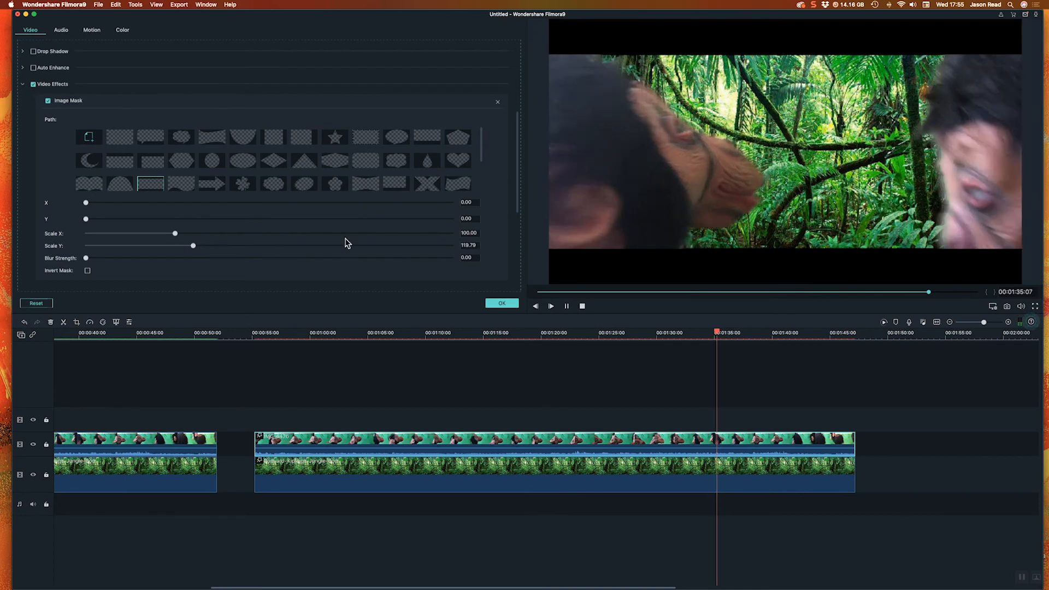
pyautogui.press('space')
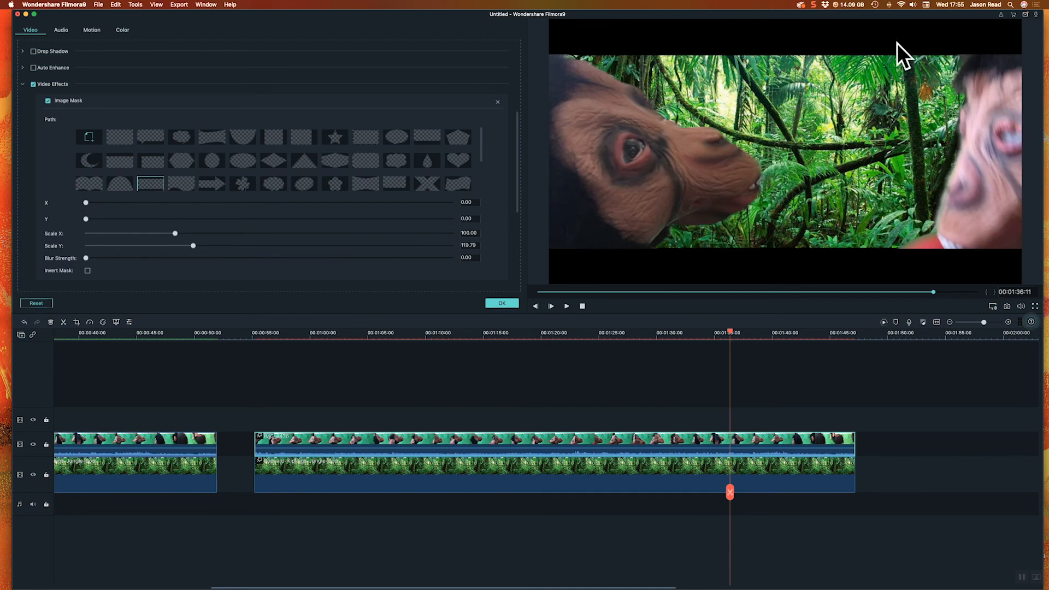
pyautogui.press('space')
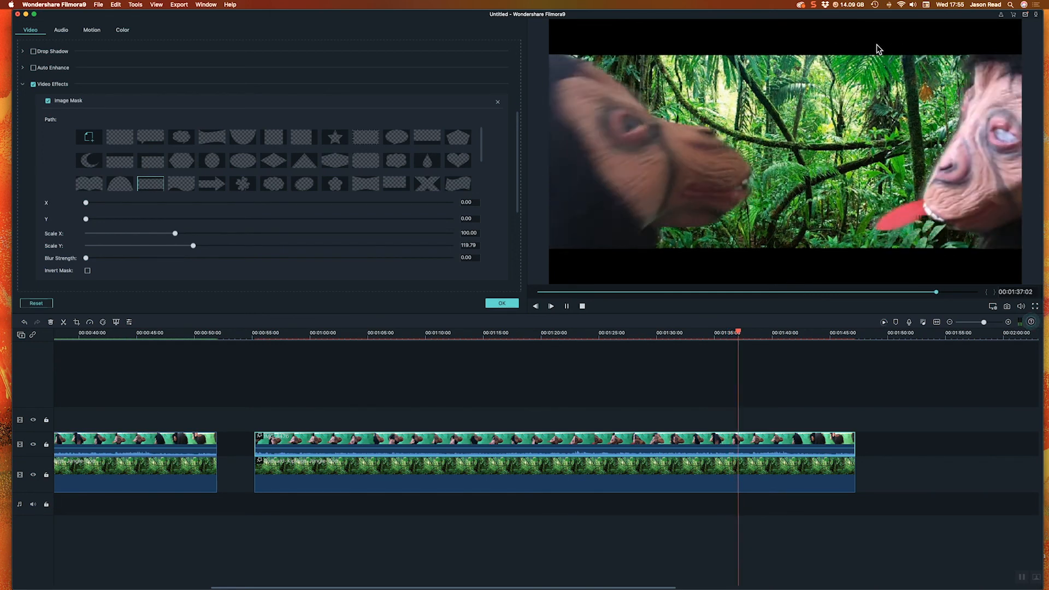
pyautogui.press('space')
pyautogui.press('space')
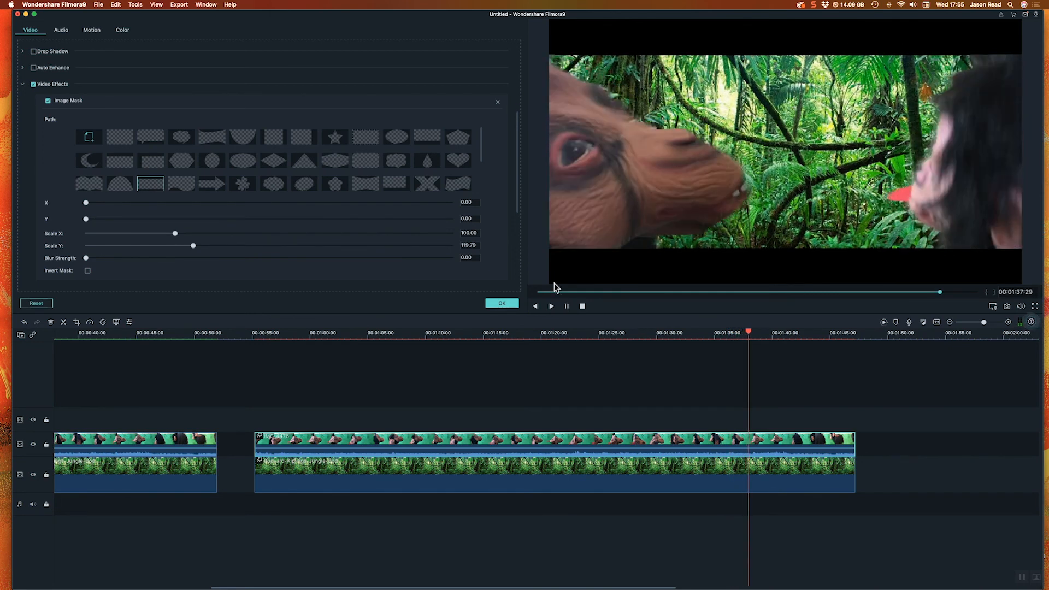
pyautogui.click(331, 335)
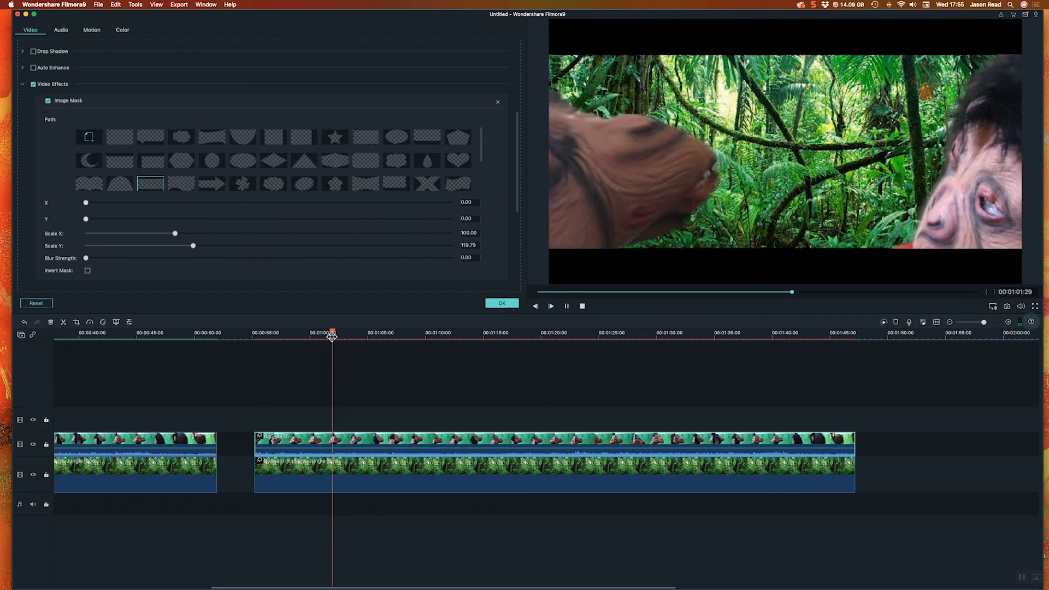
pyautogui.press('space')
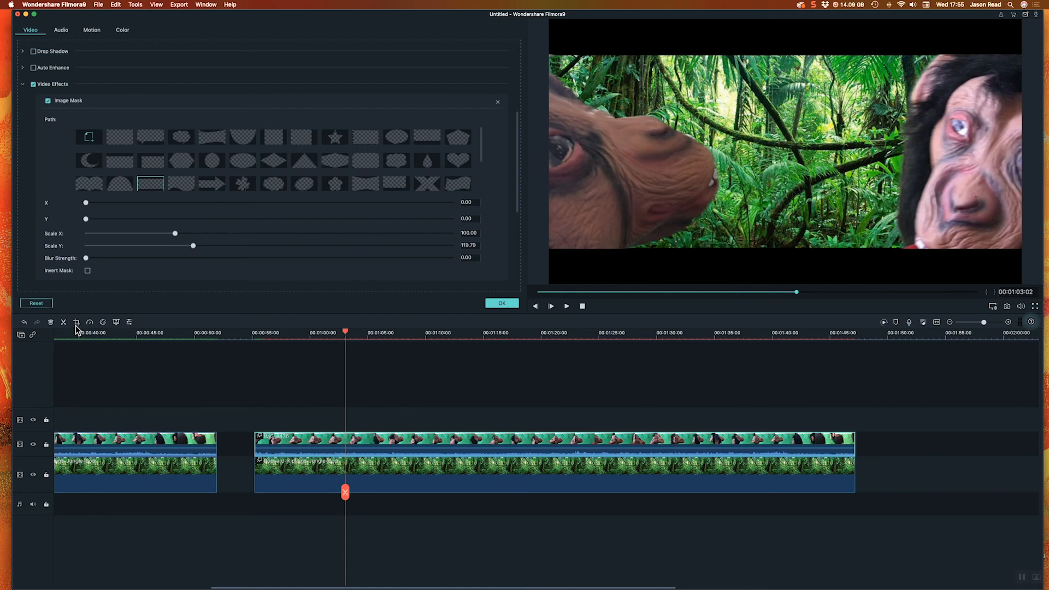
# - Collapse the video effects settings and play the earlier jungle composite from about 0:10 for comparison
pyautogui.click(22, 84)
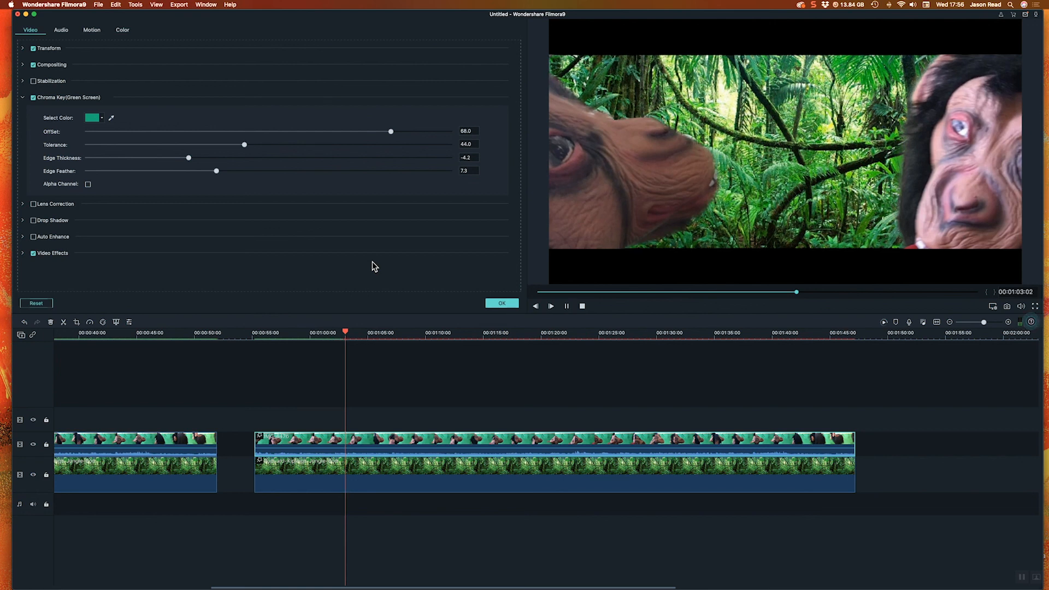
pyautogui.click(74, 332)
pyautogui.hscroll(-3, 87, 339)
pyautogui.hscroll(-3, 87, 339)
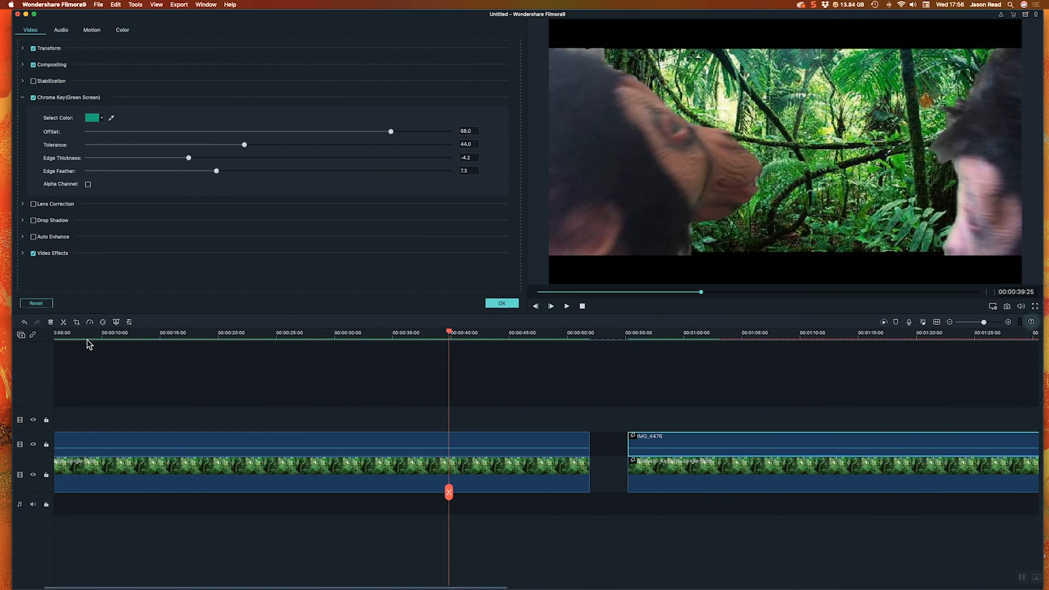
pyautogui.click(99, 334)
pyautogui.press('space')
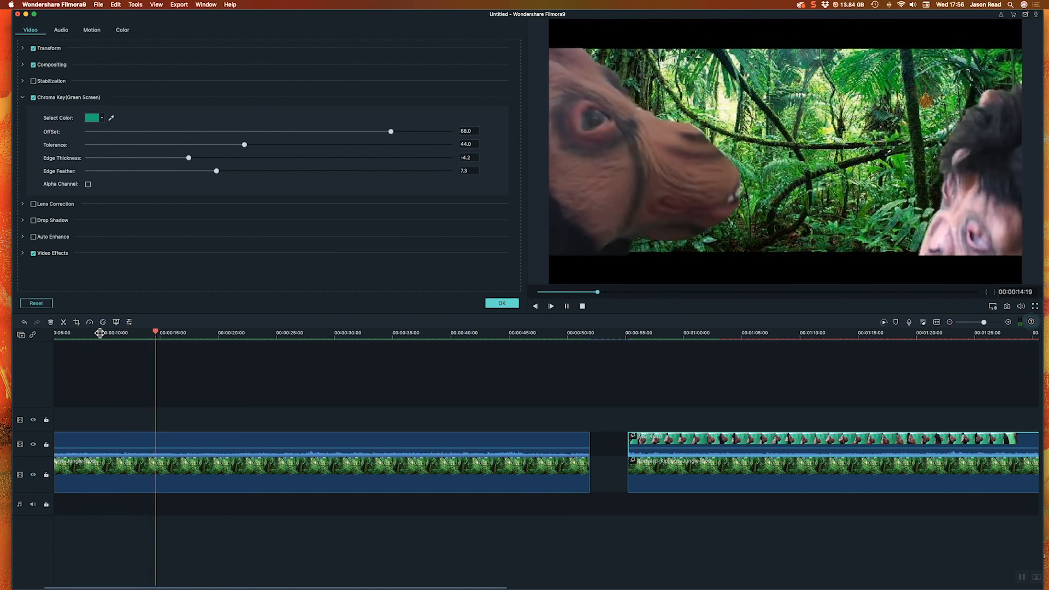
pyautogui.press('space')
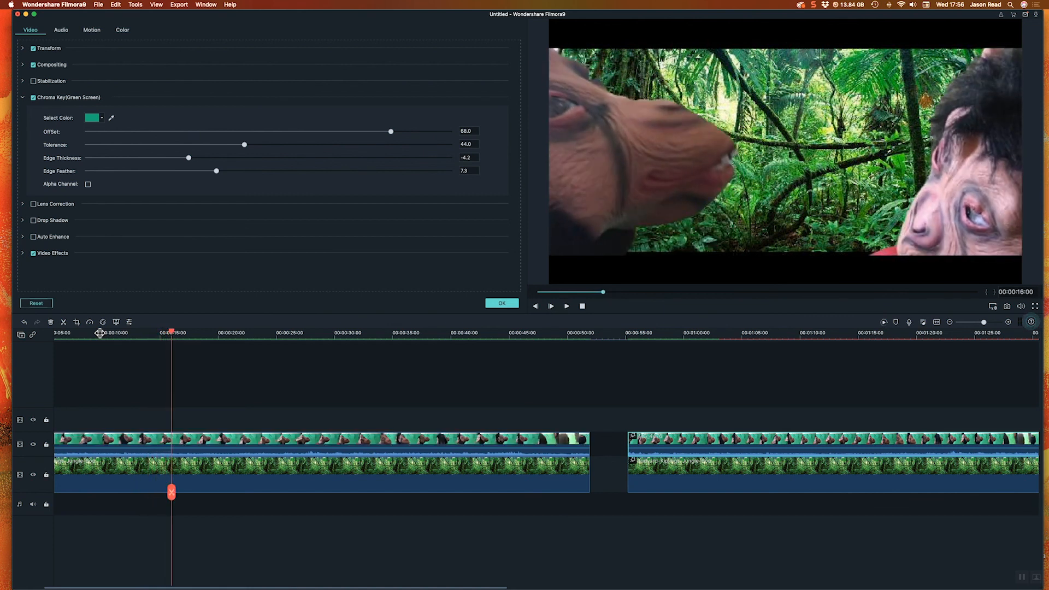